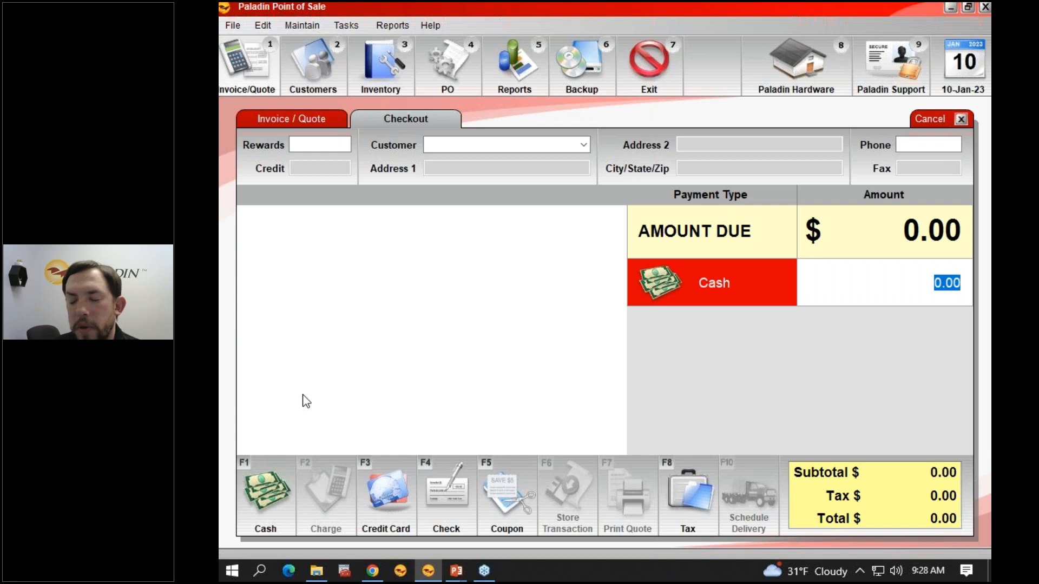
Step: Enter a cash payment of 150 with nothing due and authorize it with the manager password
{"action": "type", "text": "150"}
{"action": "key", "text": "Return"}
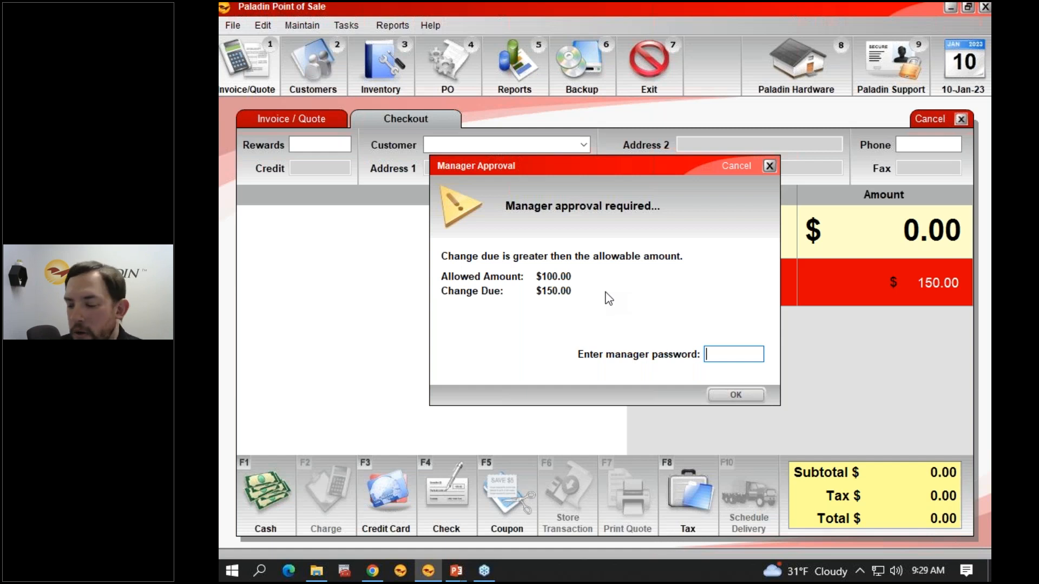
{"action": "type", "text": "*********"}
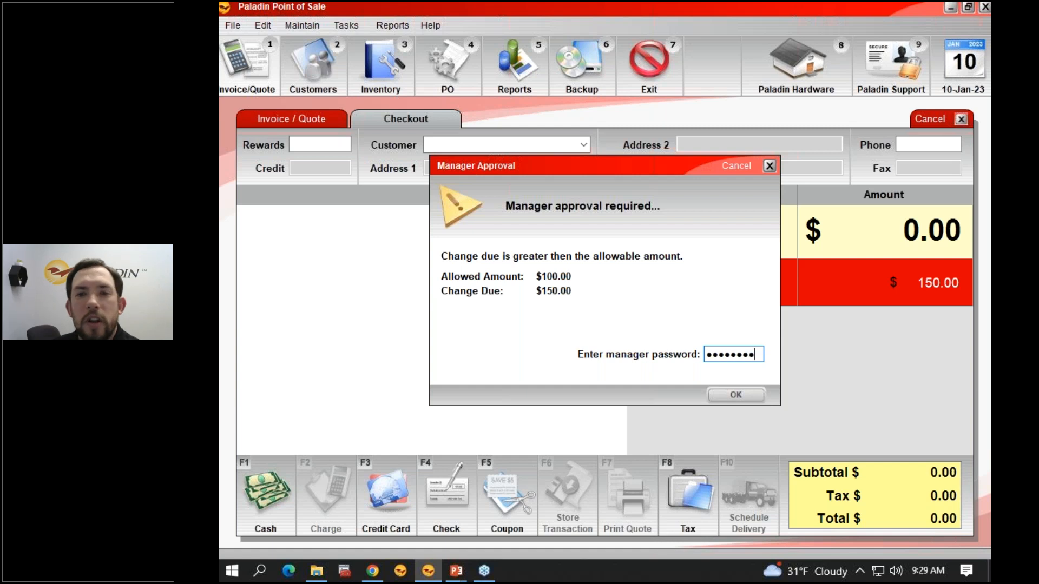
{"action": "key", "text": "Return"}
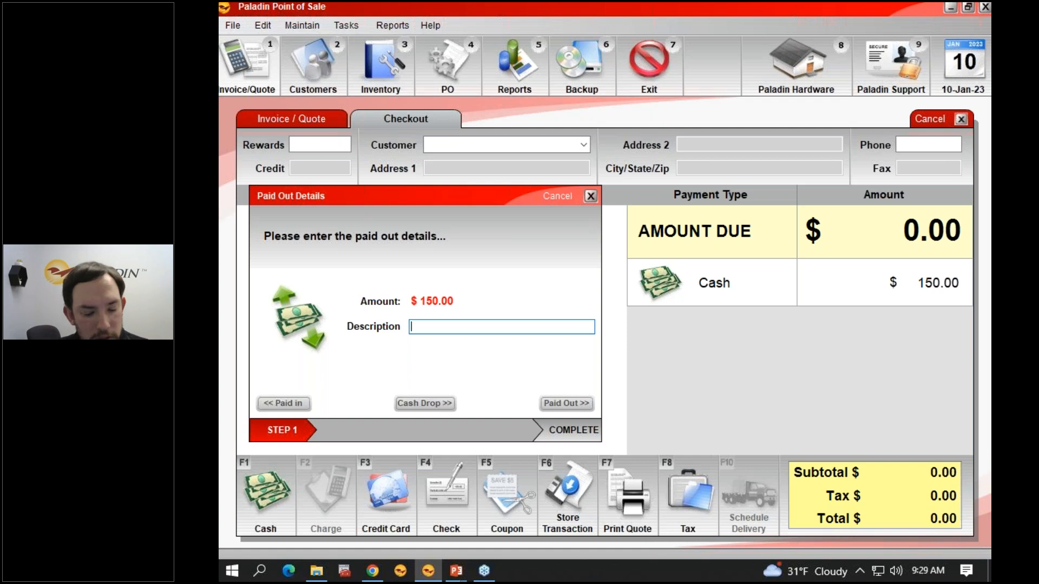
Step: Describe the 150.00 cash transaction as "Startting Petty Cash" and record it as Paid In
{"action": "type", "text": "Star"}
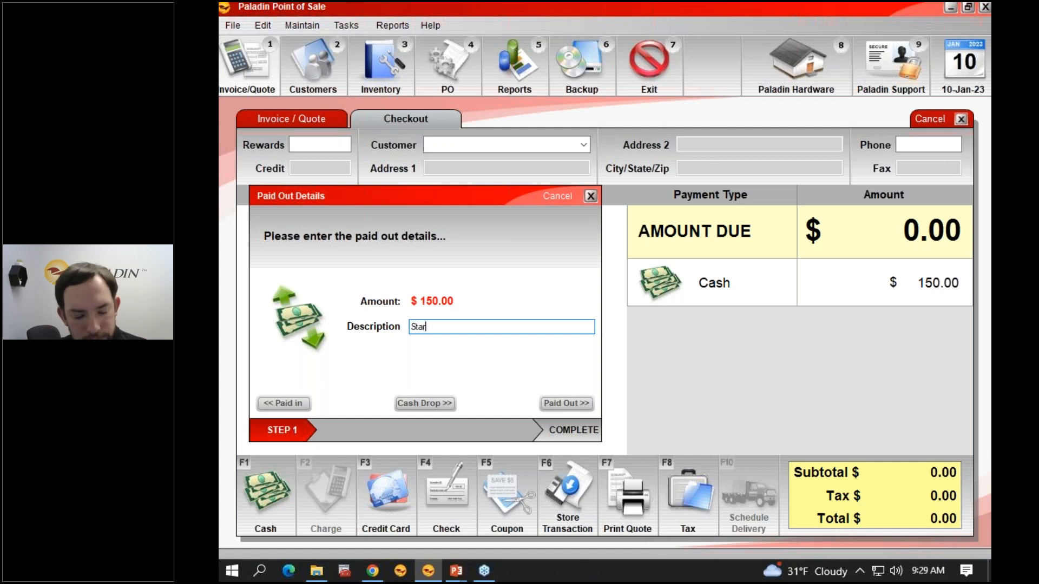
{"action": "type", "text": "tting Petty Cash"}
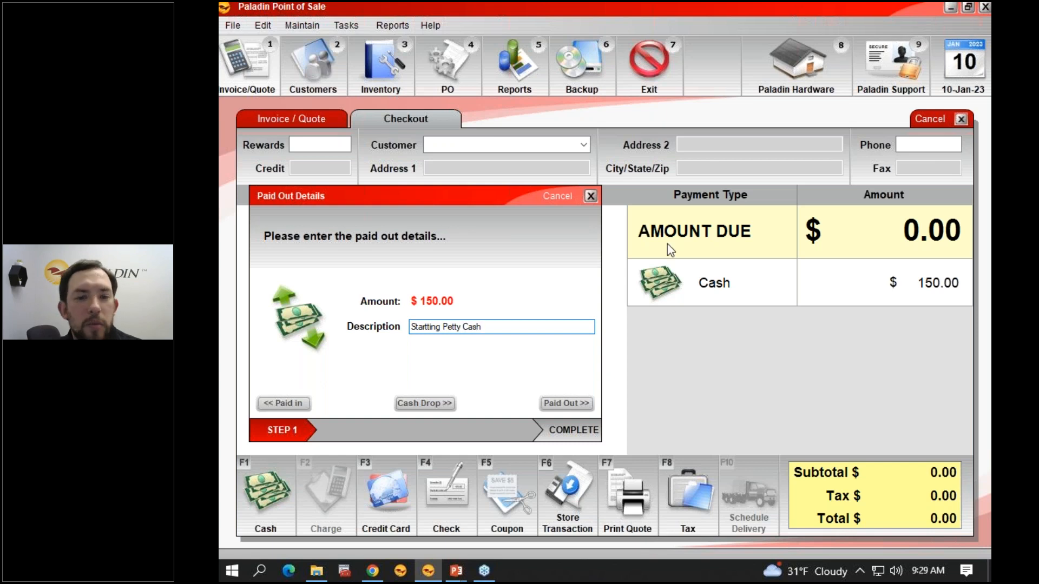
{"action": "left_click", "coordinate": [297, 405]}
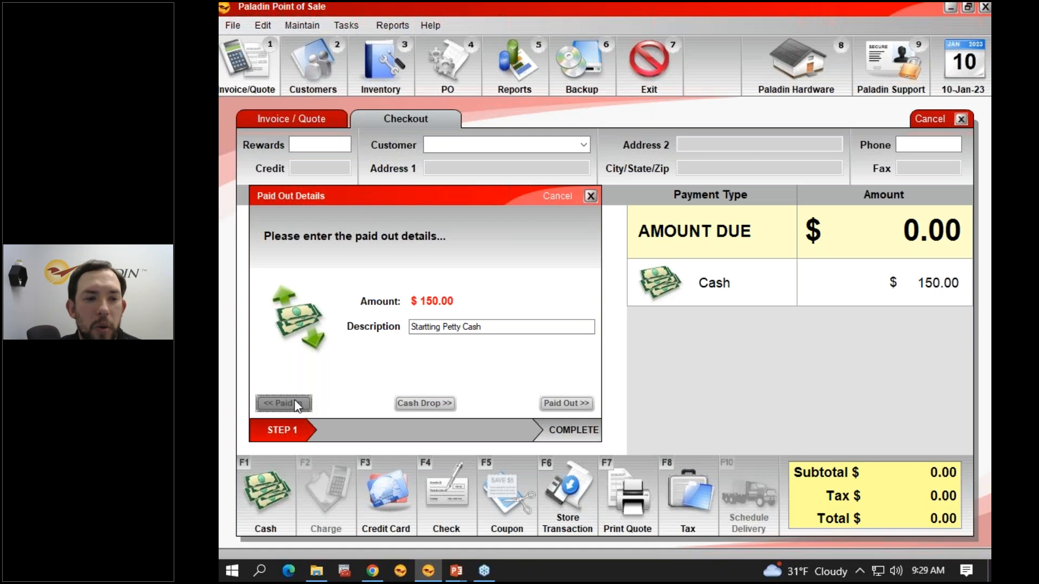
{"action": "left_click", "coordinate": [285, 403]}
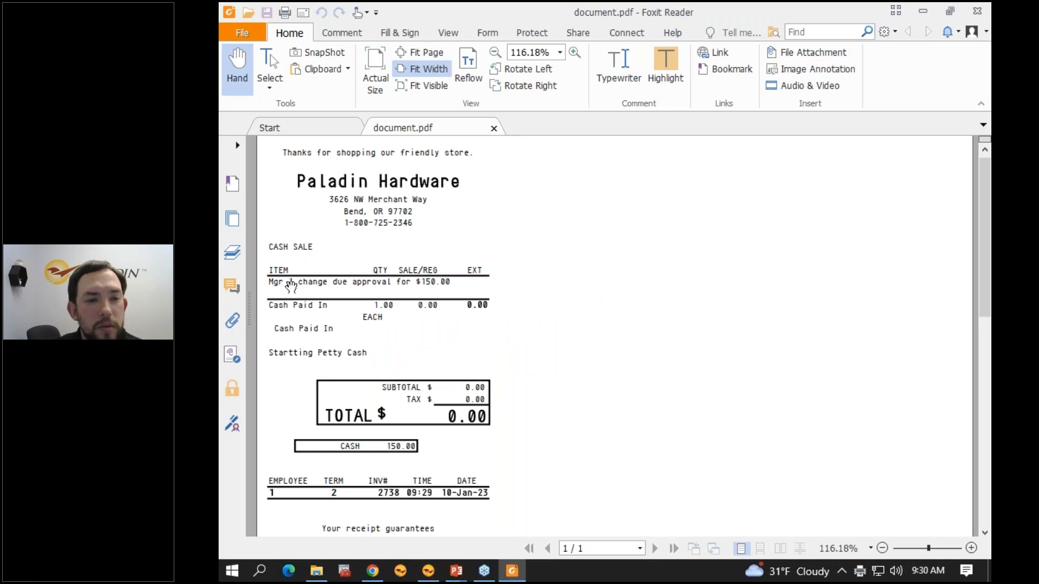
Step: Review the manager approval and Cash Paid In lines on the receipt, and finish the transaction without printing another copy
{"action": "left_click_drag", "start_coordinate": [278, 281], "coordinate": [390, 284]}
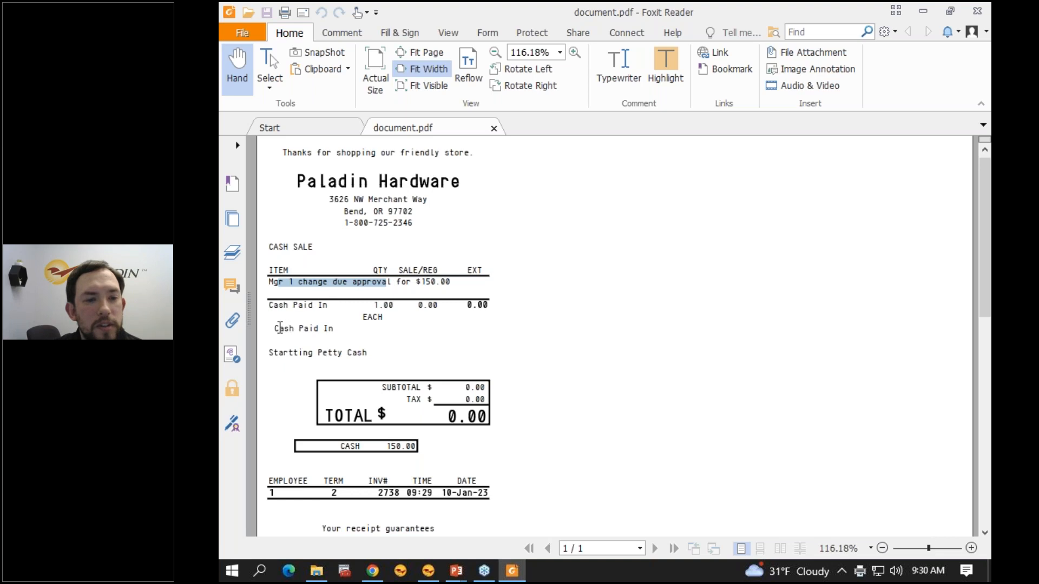
{"action": "left_click", "coordinate": [278, 329]}
{"action": "left_click_drag", "start_coordinate": [278, 328], "coordinate": [366, 331]}
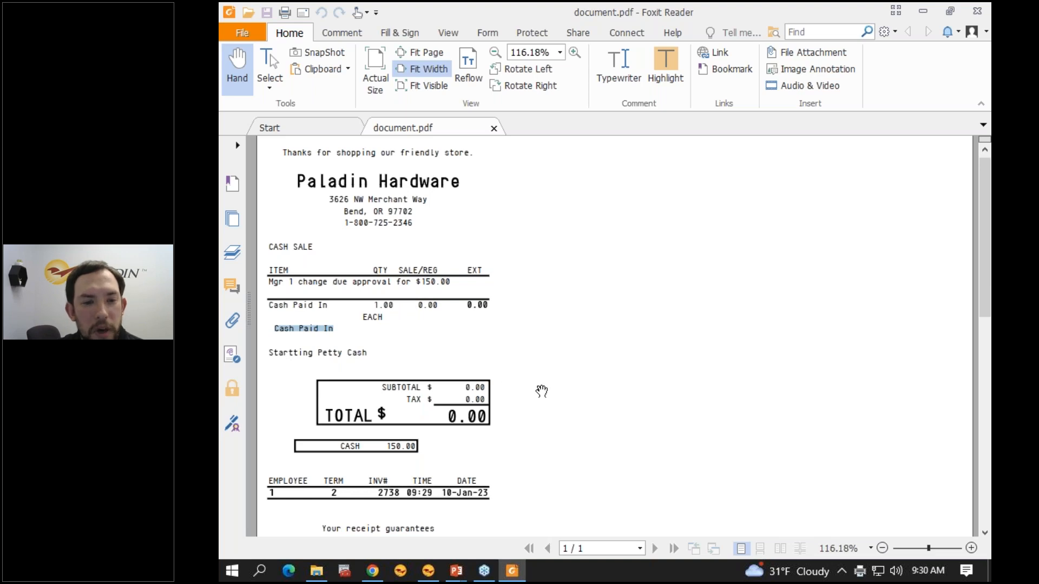
{"action": "left_click", "coordinate": [520, 357]}
{"action": "scroll", "coordinate": [501, 344], "scroll_direction": "down", "scroll_amount": 1}
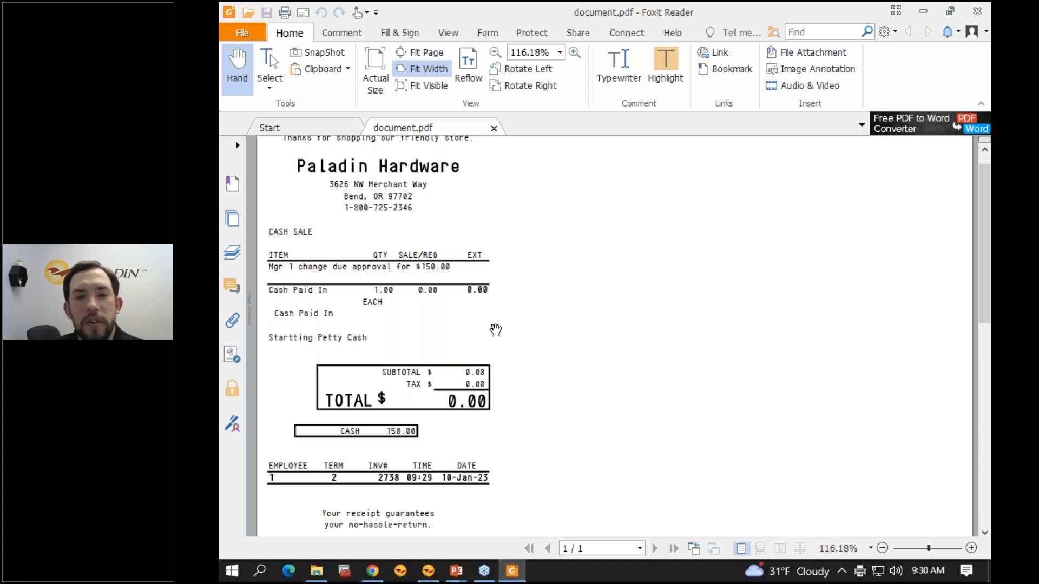
{"action": "scroll", "coordinate": [495, 329], "scroll_direction": "up", "scroll_amount": 1}
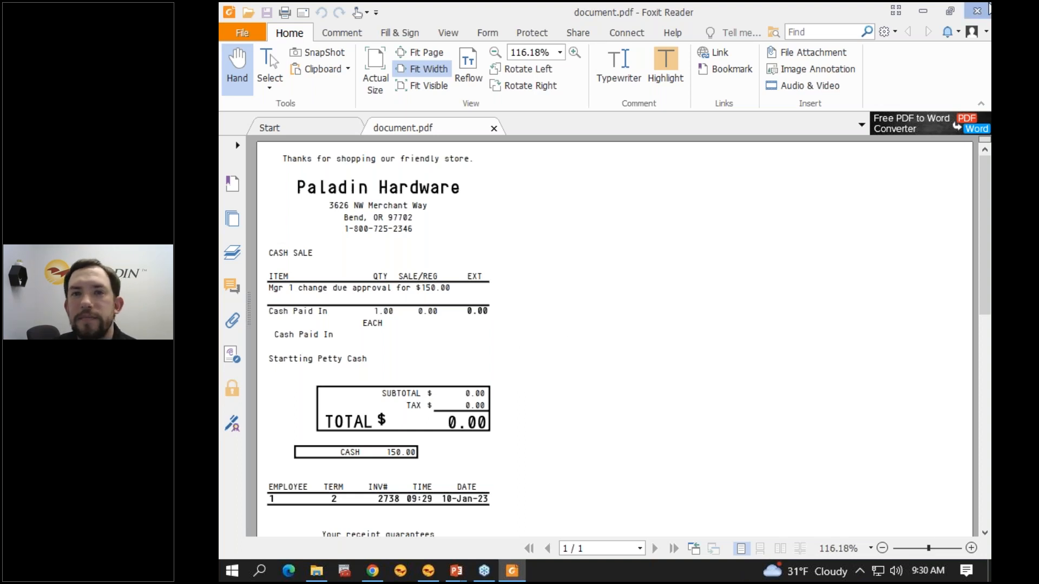
{"action": "left_click", "coordinate": [977, 10]}
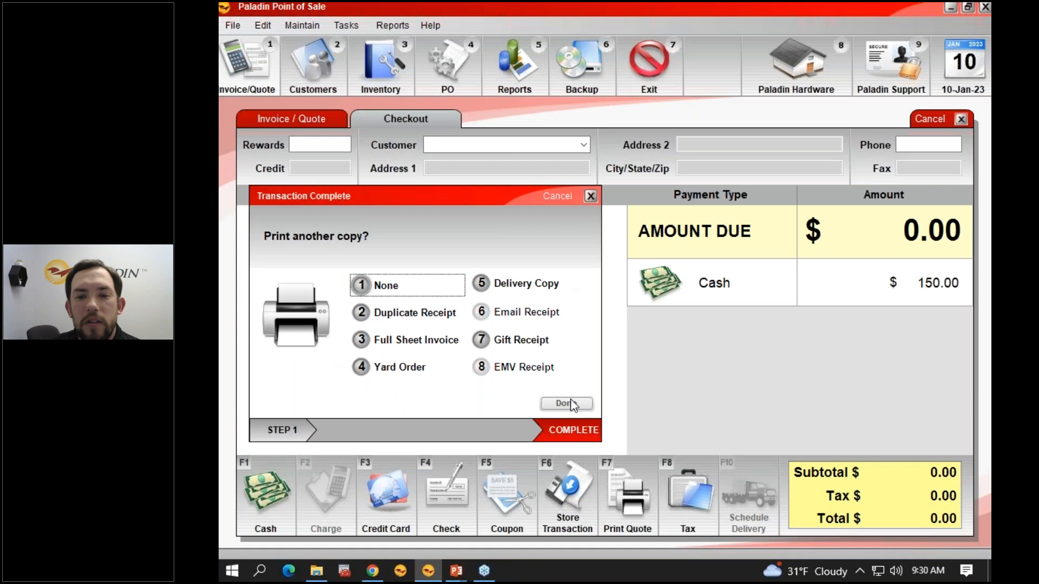
{"action": "left_click", "coordinate": [569, 403]}
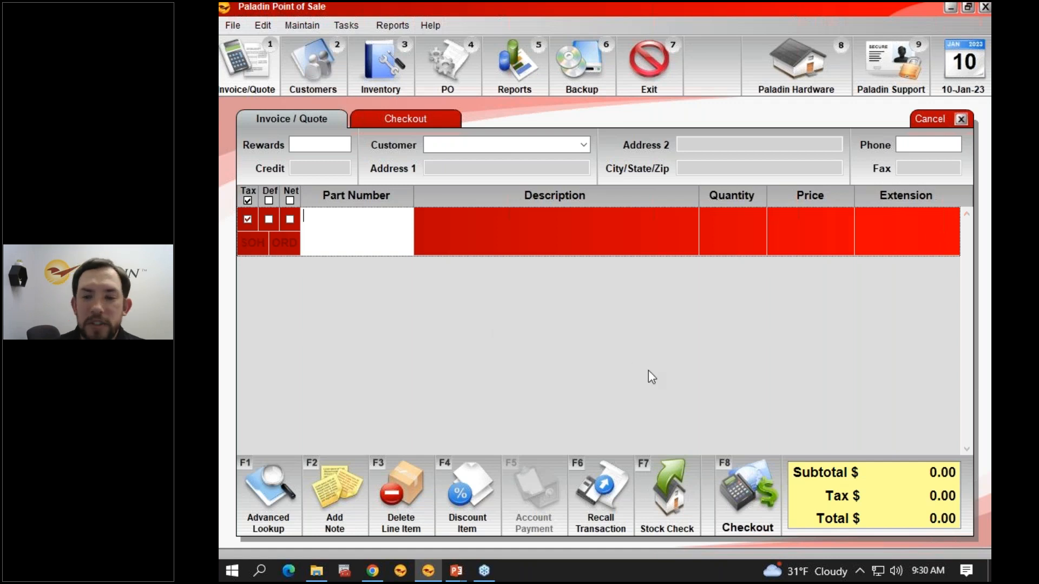
Step: Check out a new empty invoice with a cash amount of 150 and authorize it with the manager password
{"action": "left_click", "coordinate": [738, 472]}
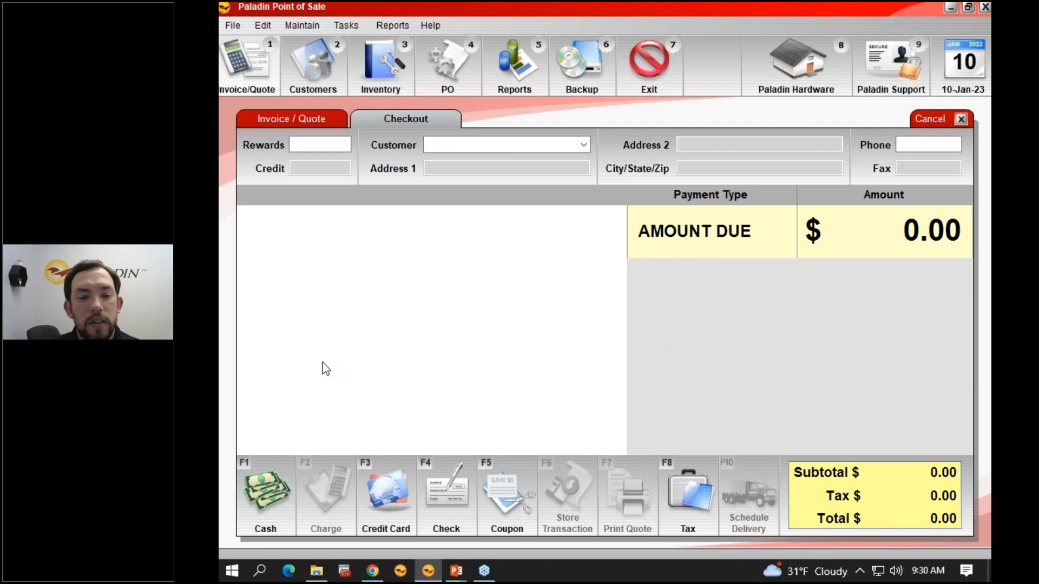
{"action": "left_click", "coordinate": [274, 489]}
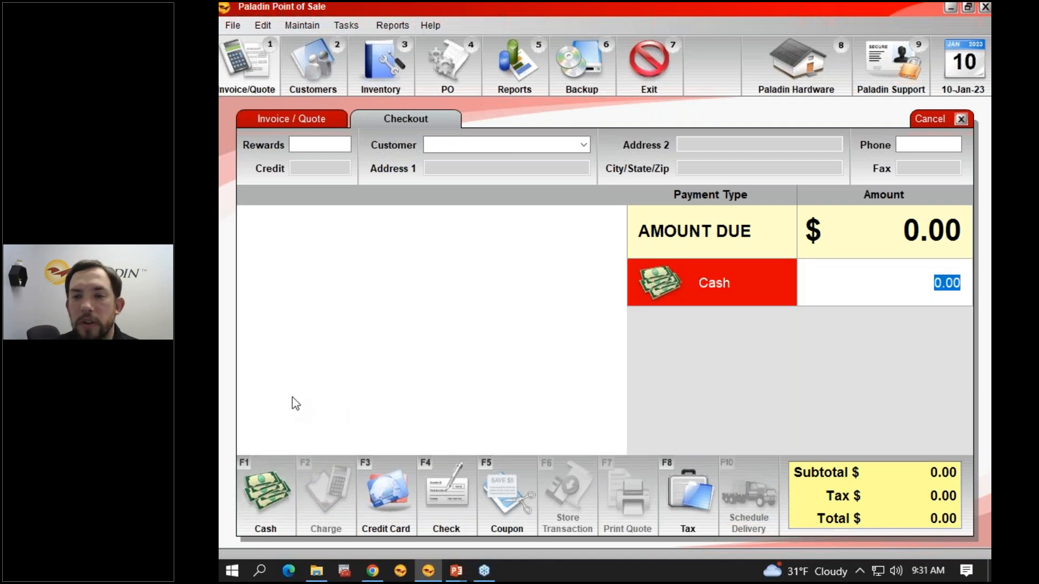
{"action": "type", "text": "150"}
{"action": "key", "text": "Return"}
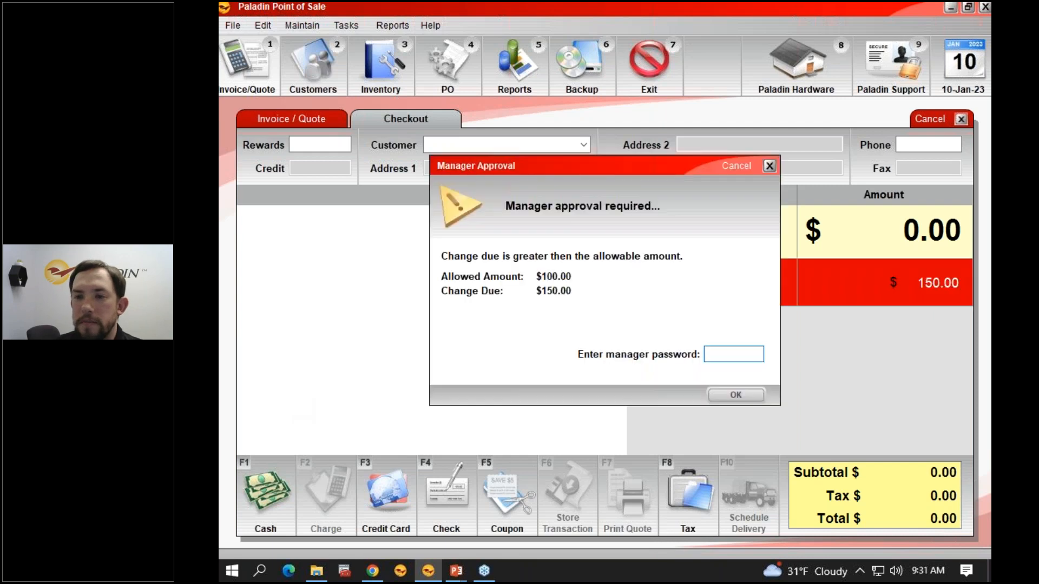
{"action": "type", "text": "*********"}
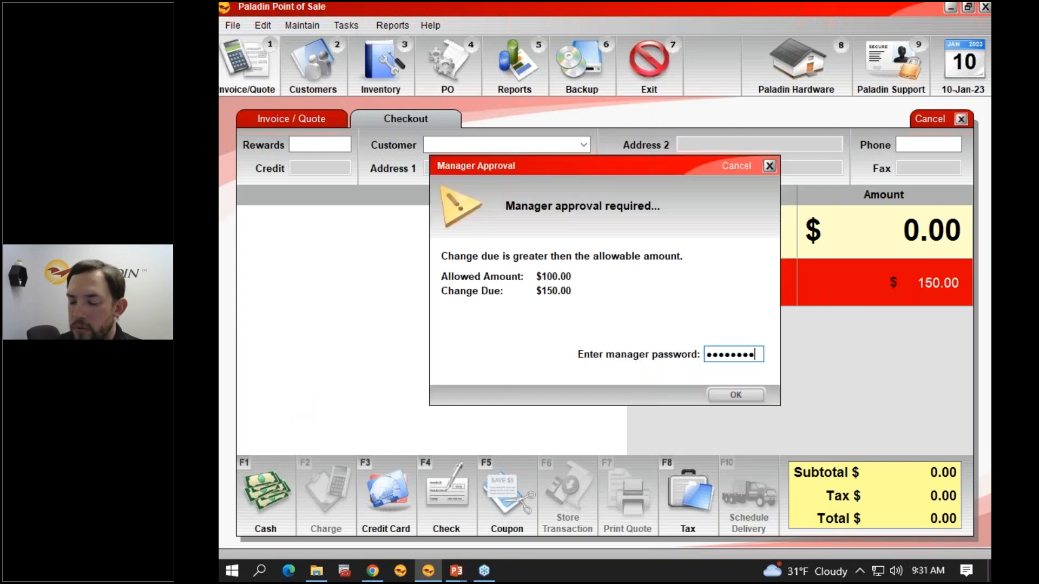
{"action": "key", "text": "Return"}
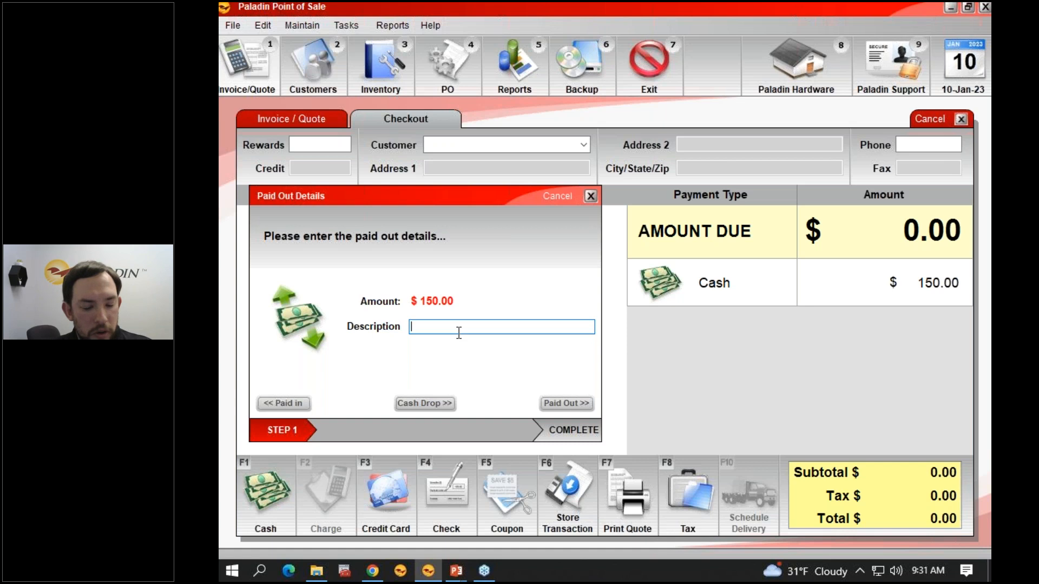
{"action": "type", "text": "Star"}
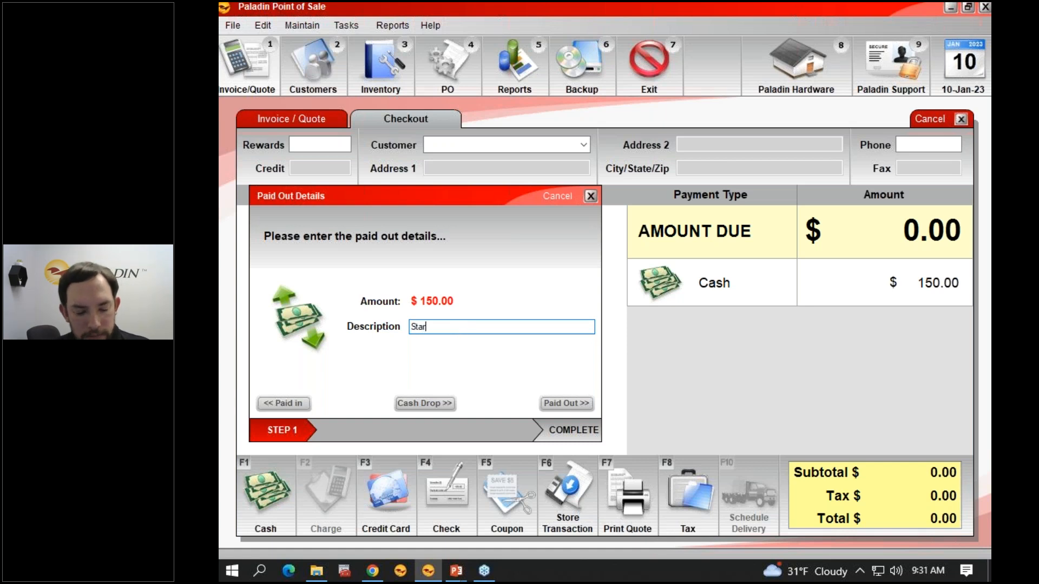
{"action": "type", "text": "ting Pettty"}
{"action": "key", "text": "BackSpace"}
{"action": "key", "text": "BackSpace"}
{"action": "key", "text": "BackSpace"}
{"action": "key", "text": "BackSpace"}
{"action": "key", "text": "BackSpace"}
{"action": "key", "text": "BackSpace"}
{"action": "key", "text": "BackSpace"}
{"action": "key", "text": "BackSpace"}
{"action": "key", "text": "BackSpace"}
{"action": "key", "text": "BackSpace"}
{"action": "key", "text": "BackSpace"}
{"action": "key", "text": "BackSpace"}
{"action": "key", "text": "BackSpace"}
{"action": "key", "text": "BackSpace"}
{"action": "key", "text": "BackSpace"}
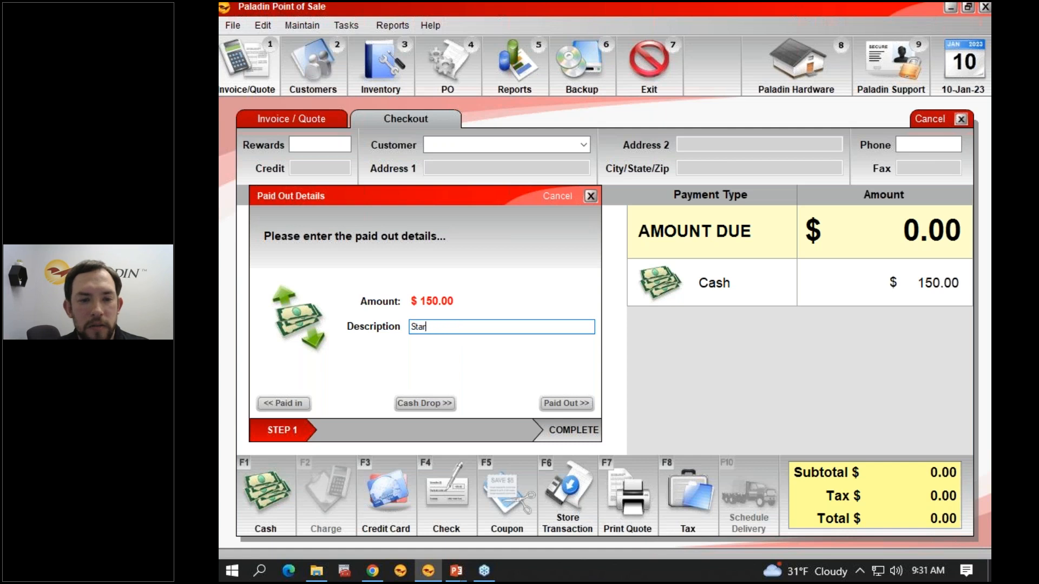
Step: Describe the transaction as "Removing Startting Petty Cash", record it as Paid Out, and finish without another receipt copy
{"action": "type", "text": "Re"}
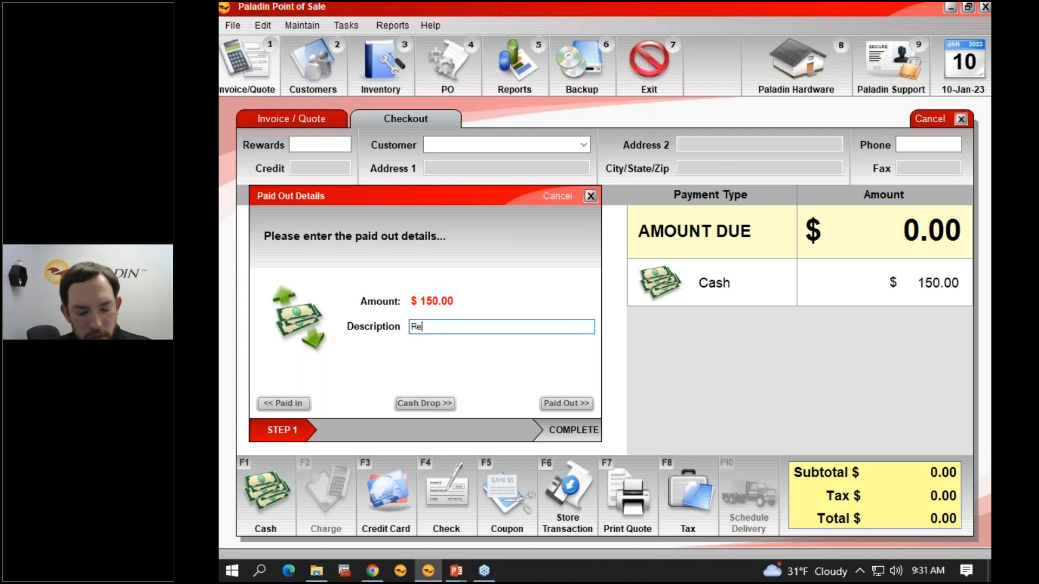
{"action": "type", "text": "moving S"}
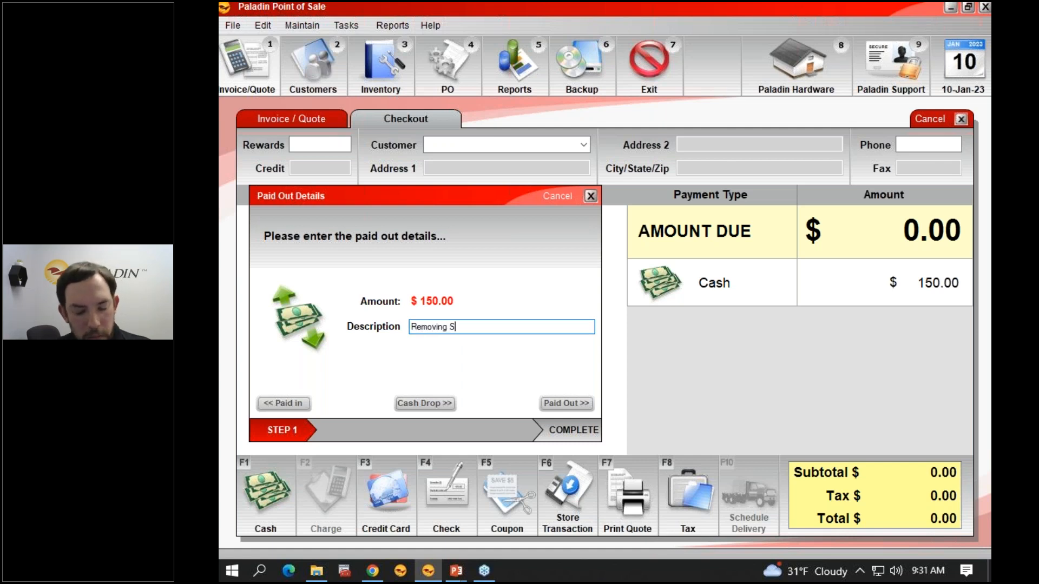
{"action": "type", "text": "tartting "}
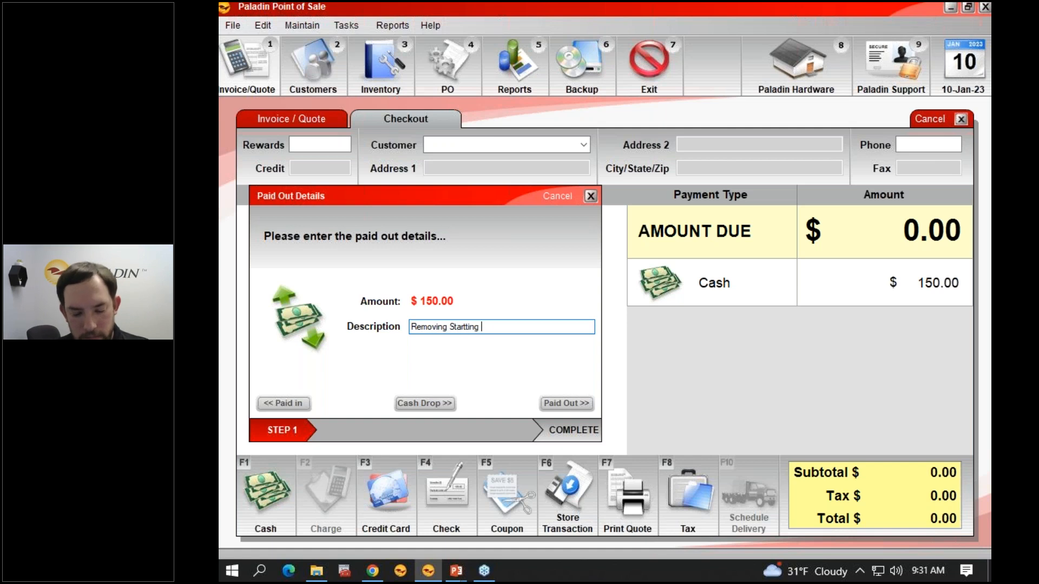
{"action": "type", "text": "Petty Cash"}
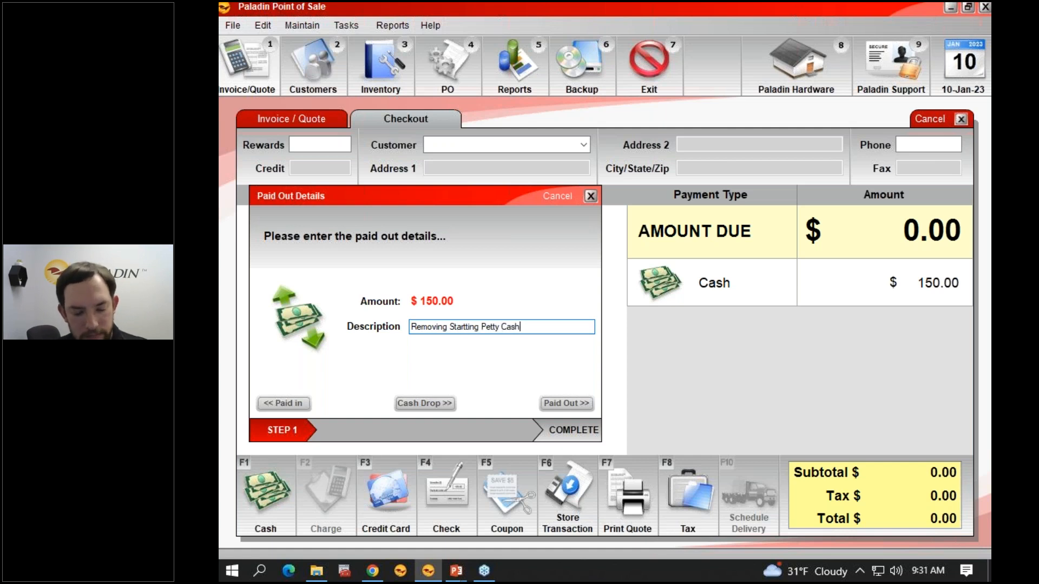
{"action": "left_click", "coordinate": [561, 405]}
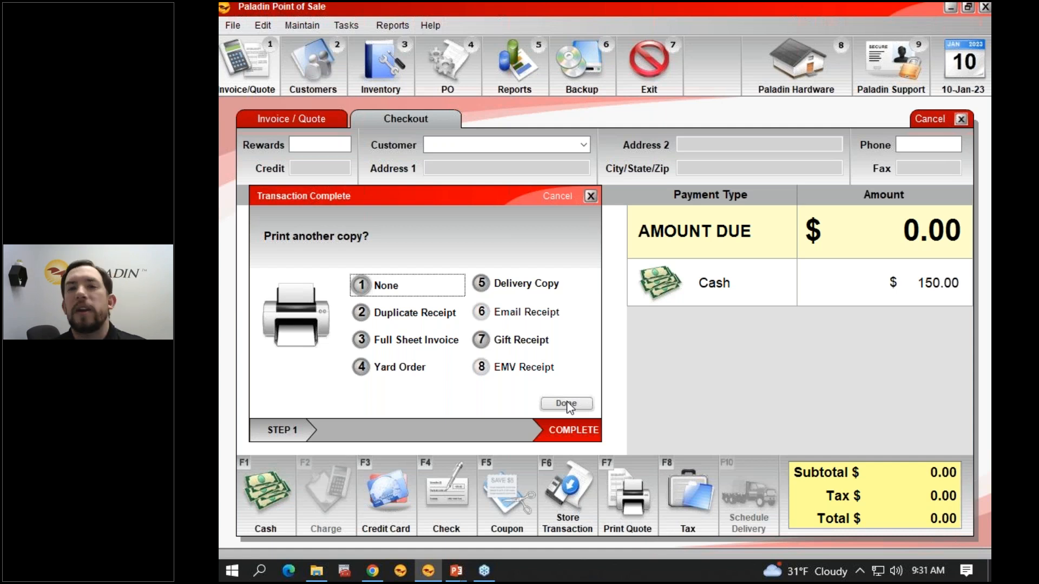
{"action": "left_click", "coordinate": [568, 404]}
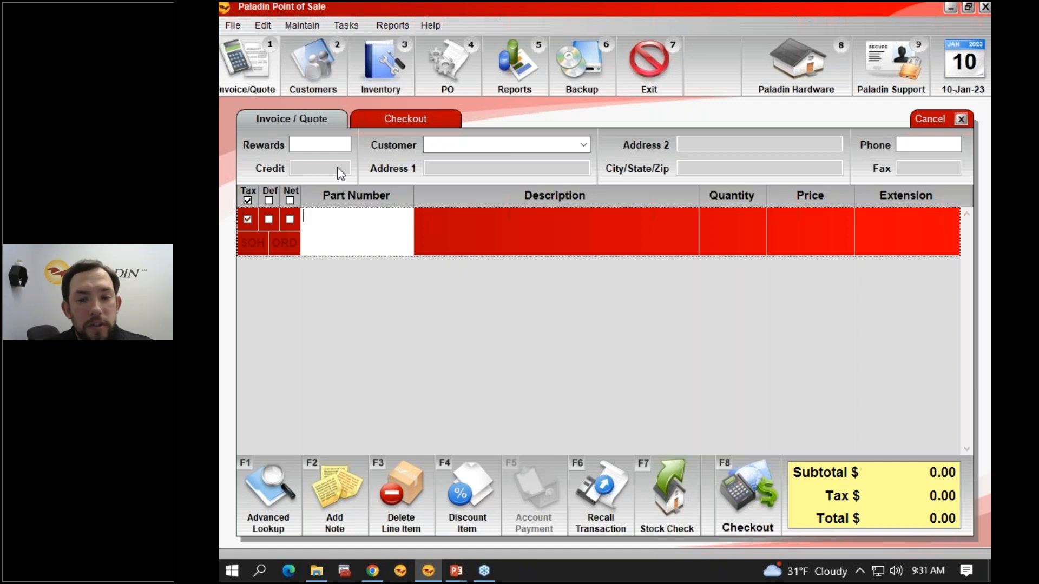
Step: Select the Today's Register Balance report from the Daily Balancing area of the Sales Analysis reports
{"action": "left_click", "coordinate": [533, 82]}
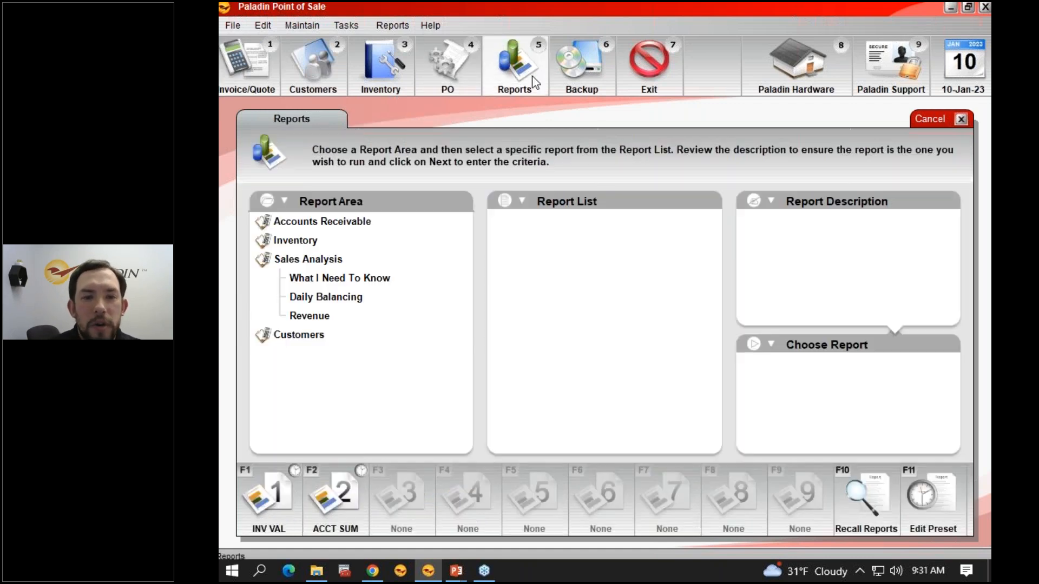
{"action": "left_click", "coordinate": [358, 297]}
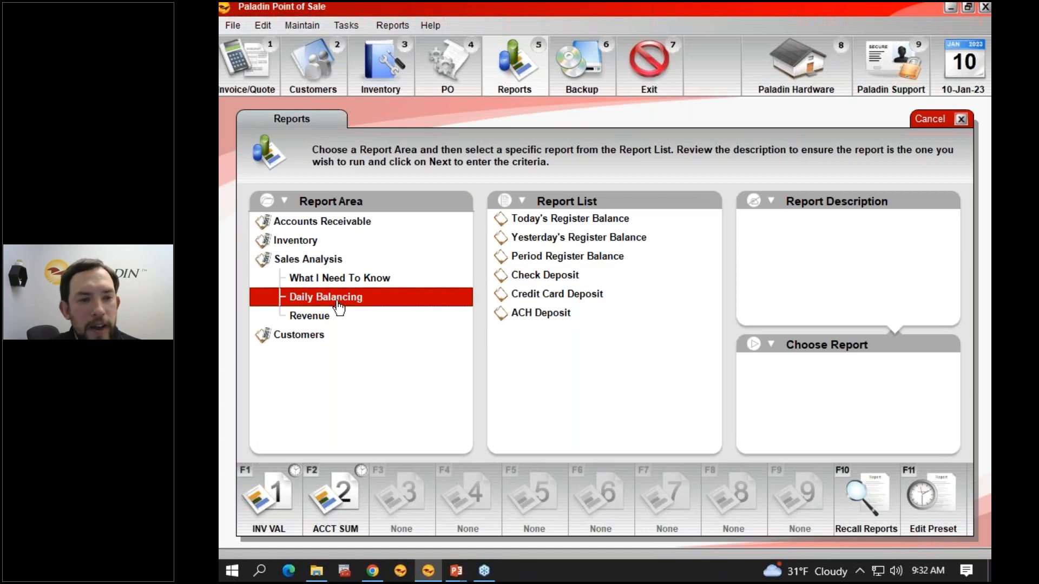
{"action": "left_click", "coordinate": [550, 225]}
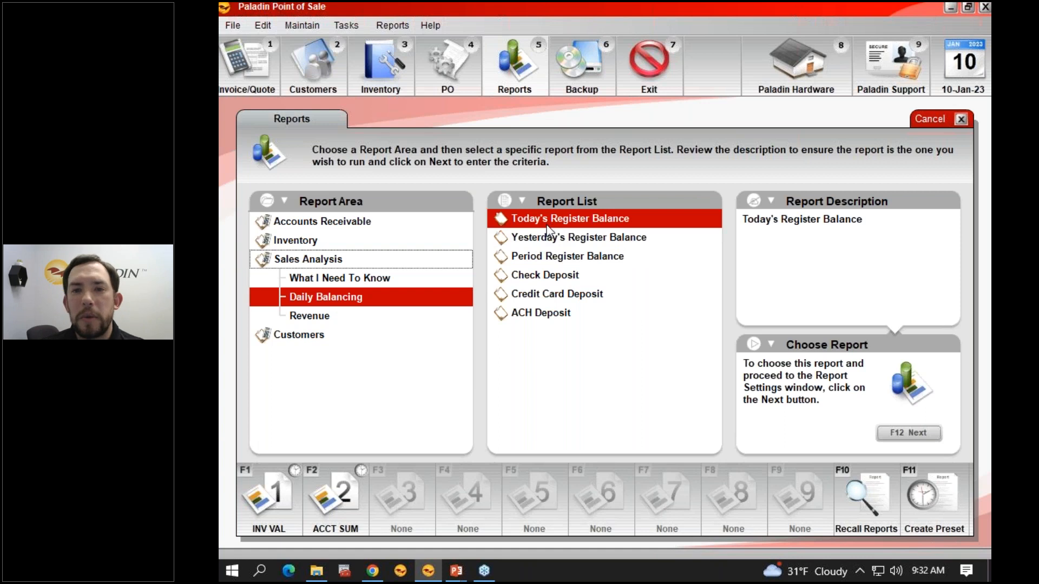
Step: Set up Report Preset 3 for the selected report with the button name "Daily Register" and a Daily schedule
{"action": "left_click", "coordinate": [952, 498]}
{"action": "left_click", "coordinate": [361, 282]}
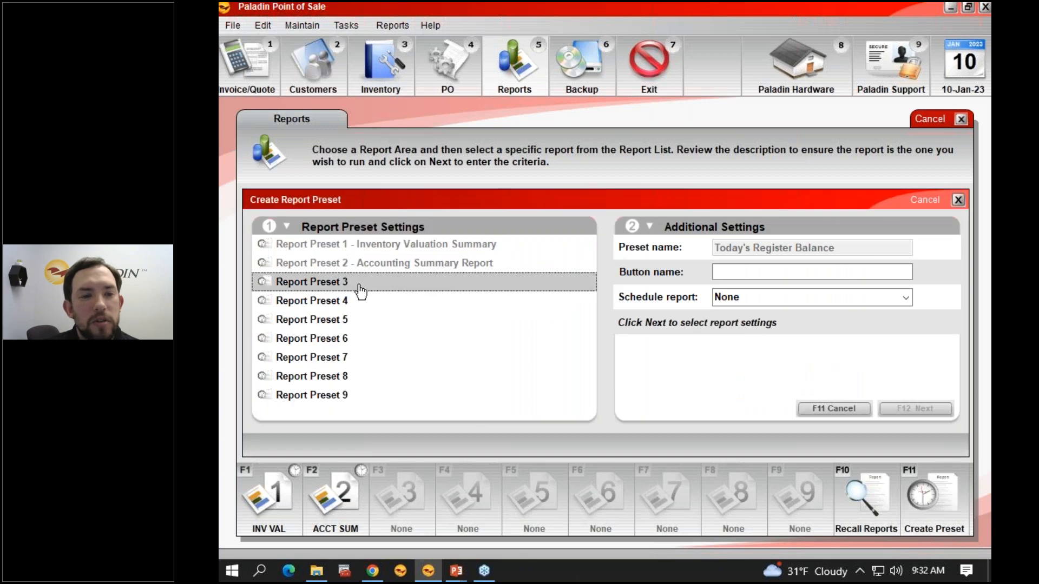
{"action": "left_click", "coordinate": [726, 272]}
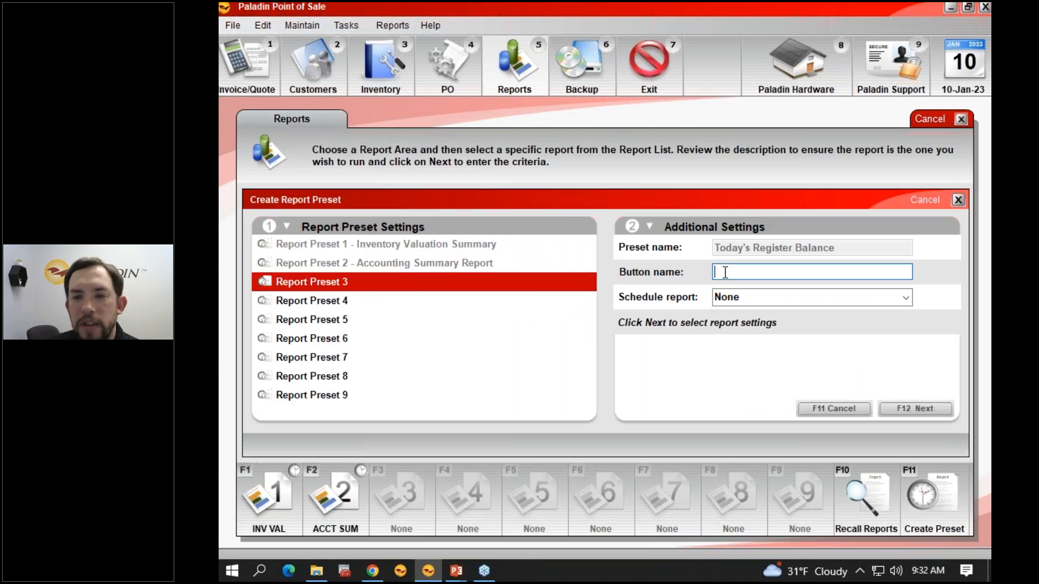
{"action": "type", "text": "D"}
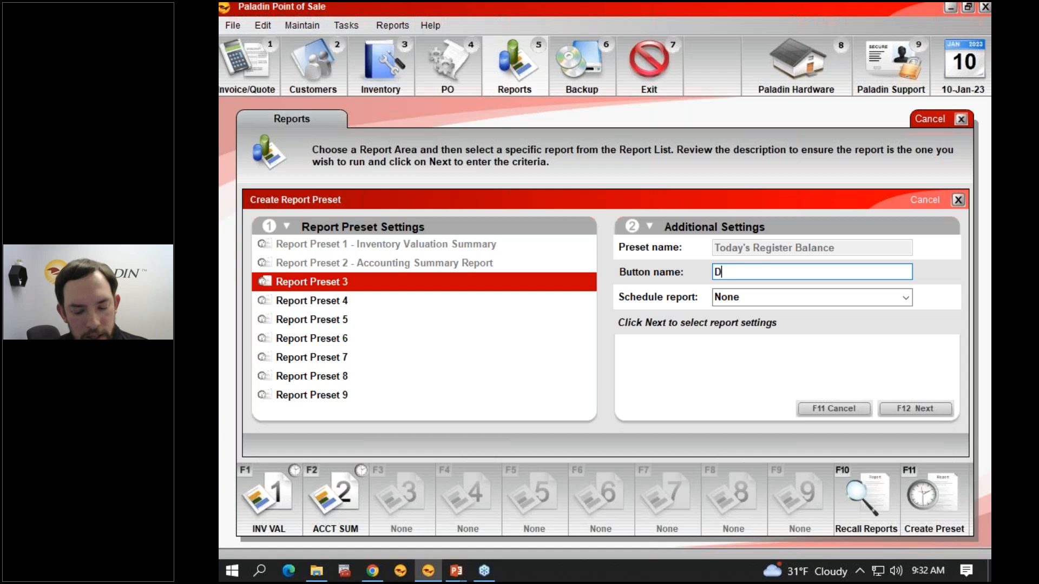
{"action": "type", "text": "aily Register"}
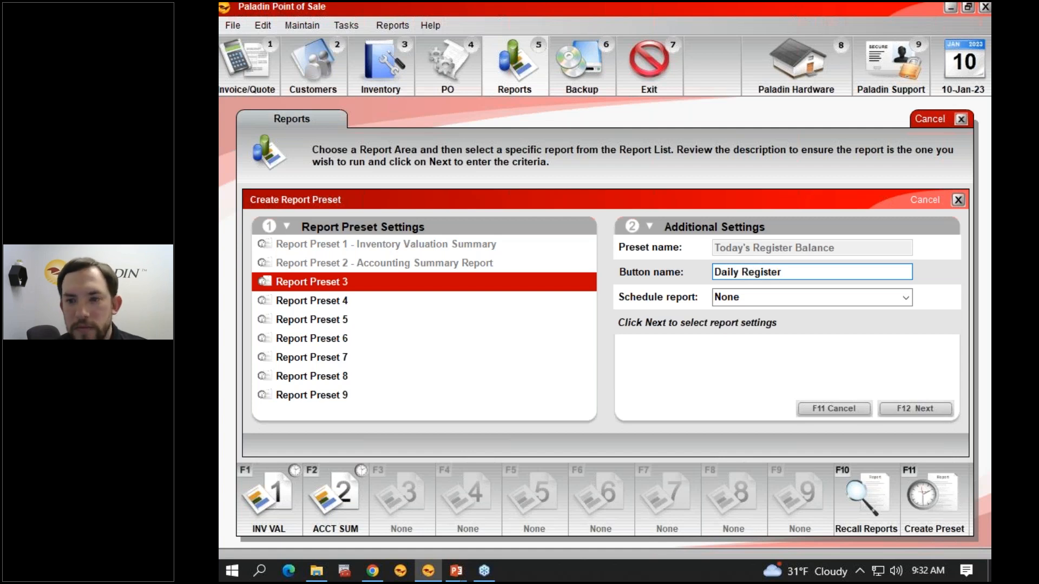
{"action": "left_click", "coordinate": [907, 297]}
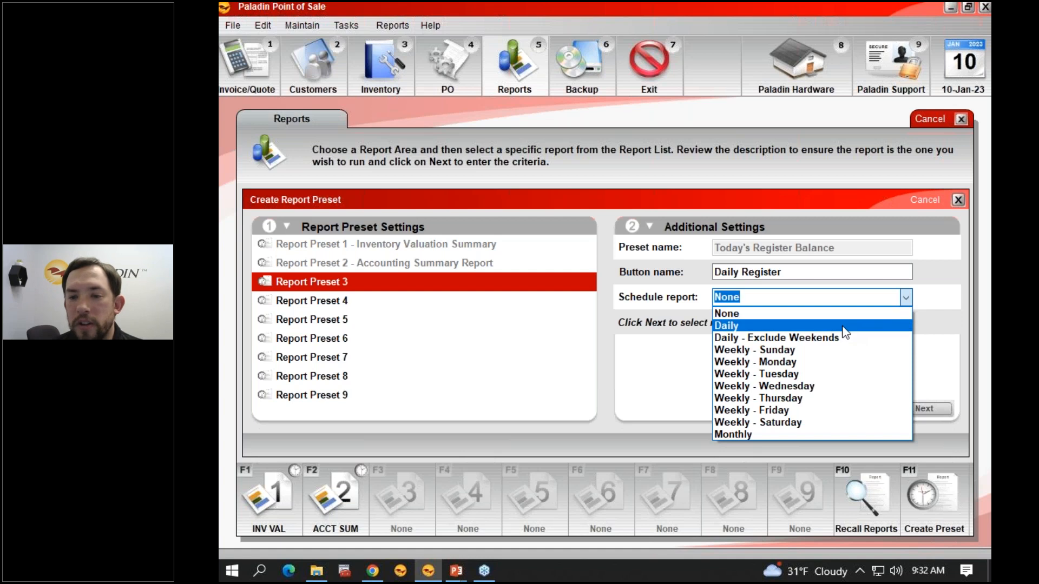
{"action": "left_click", "coordinate": [844, 325]}
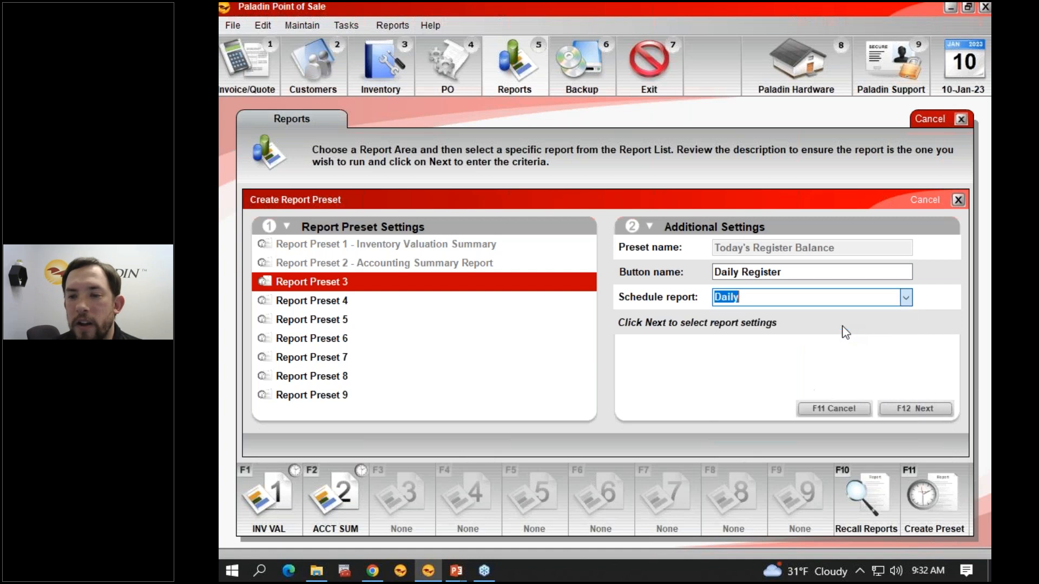
Step: Save the Daily Register preset with its default report settings and run it
{"action": "left_click", "coordinate": [914, 409]}
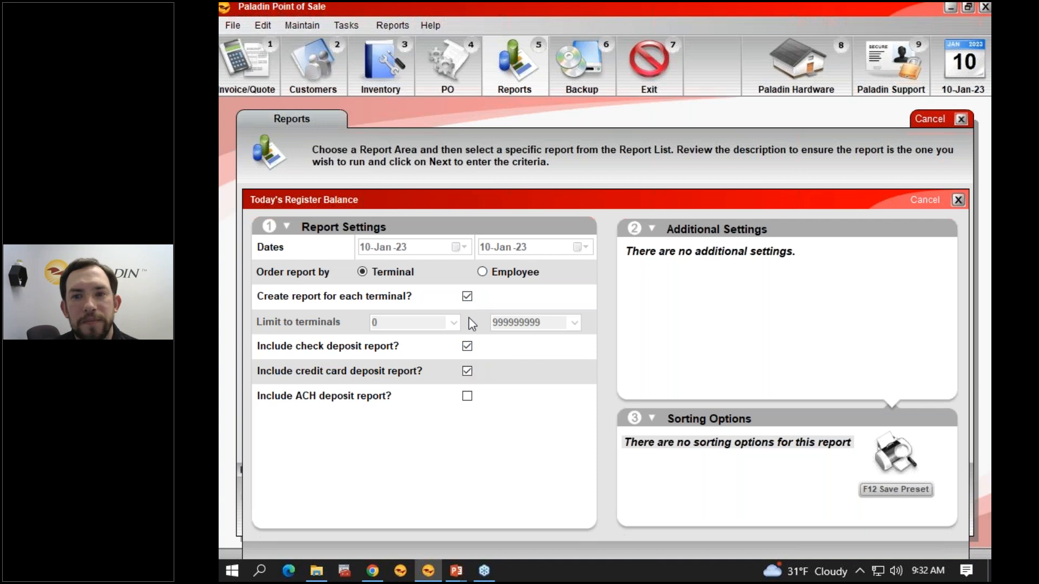
{"action": "left_click", "coordinate": [879, 490]}
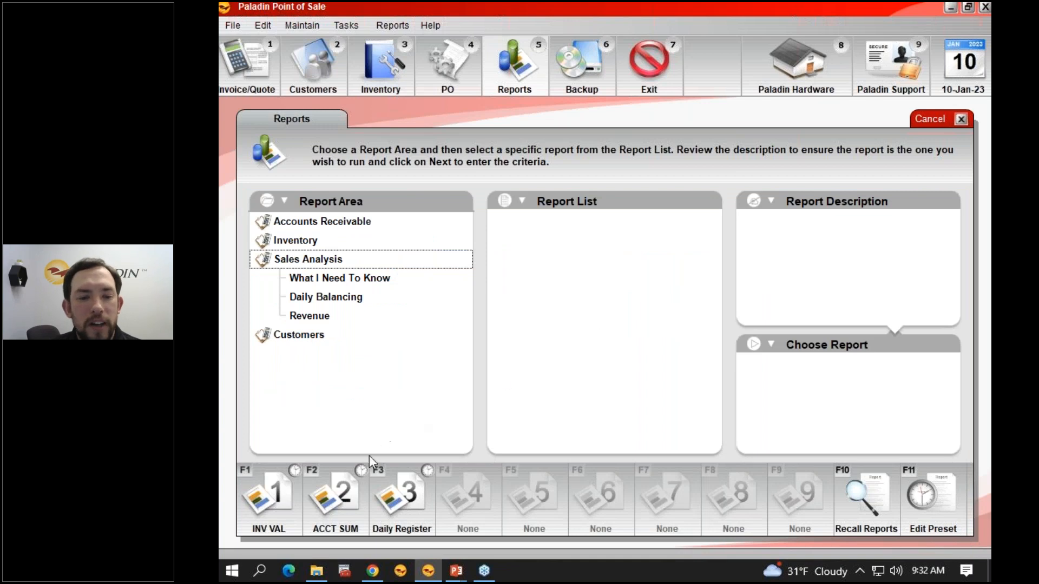
{"action": "left_click", "coordinate": [399, 493]}
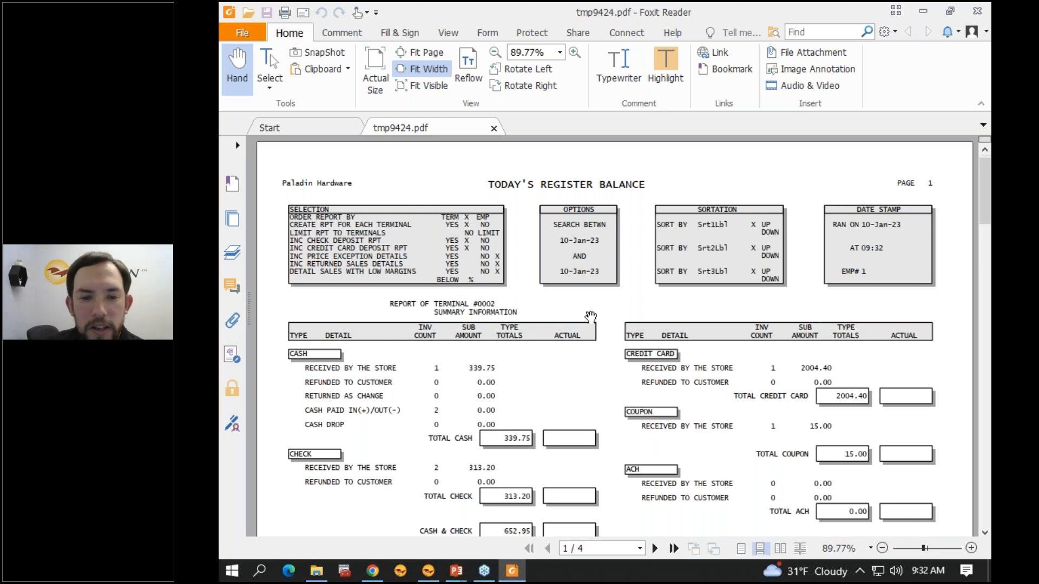
Step: Examine the cash section of the terminal's register balance report, including cash paid in and out and total cash
{"action": "scroll", "coordinate": [539, 373], "scroll_direction": "down", "scroll_amount": 3}
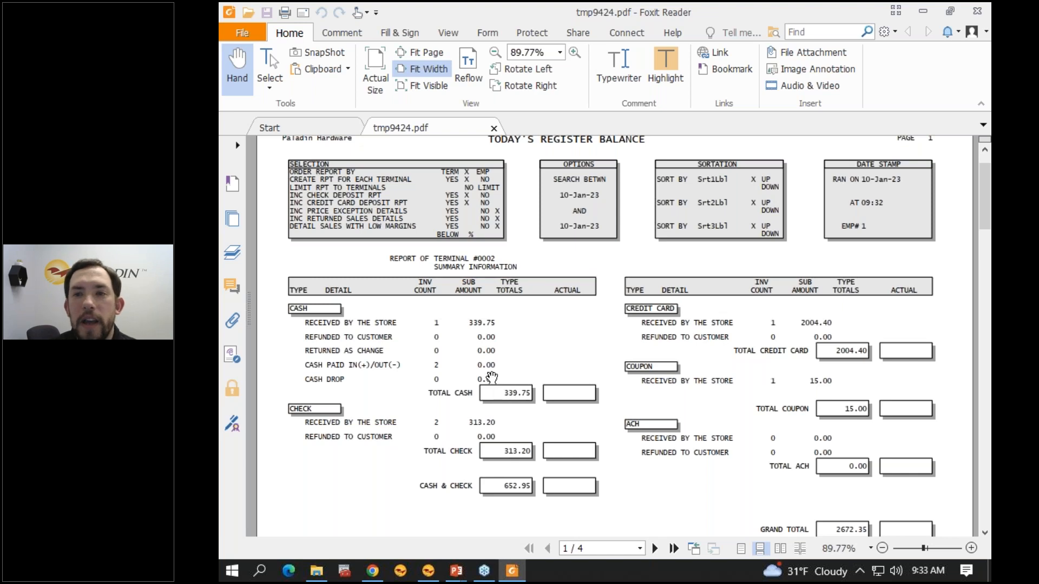
{"action": "left_click_drag", "start_coordinate": [433, 363], "coordinate": [495, 366]}
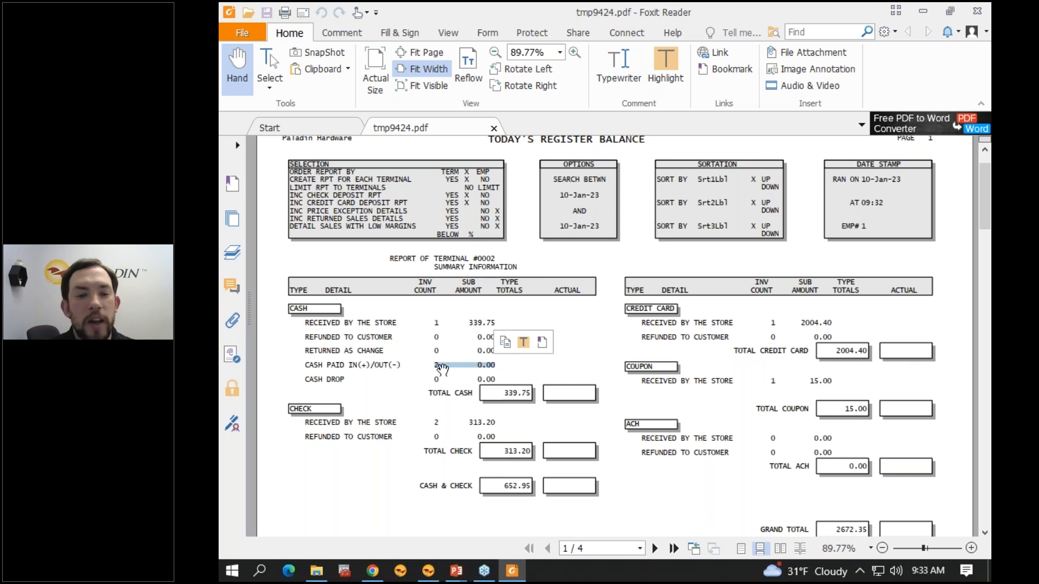
{"action": "left_click", "coordinate": [507, 395]}
{"action": "left_click_drag", "start_coordinate": [502, 394], "coordinate": [530, 394]}
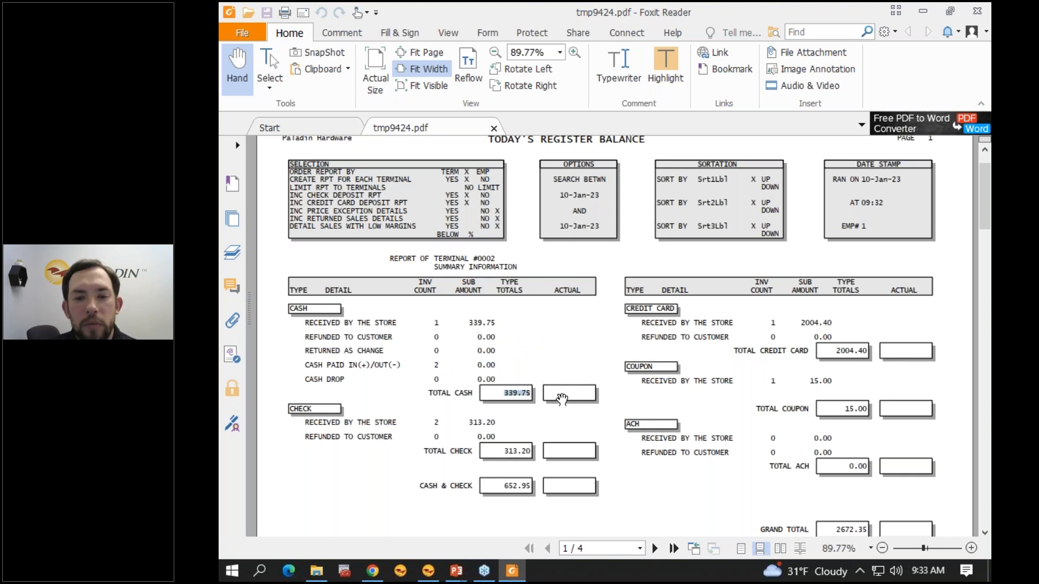
{"action": "left_click_drag", "start_coordinate": [473, 260], "coordinate": [501, 258]}
{"action": "left_click", "coordinate": [544, 399]}
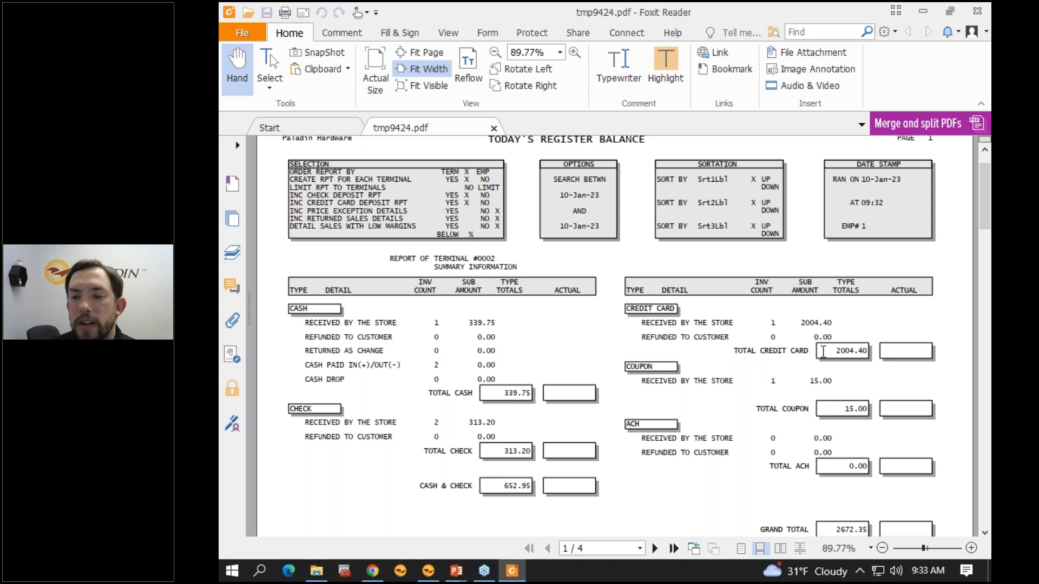
Step: Check the credit card, coupon, ACH and grand totals on the terminal's register balance page
{"action": "double_click", "coordinate": [848, 350]}
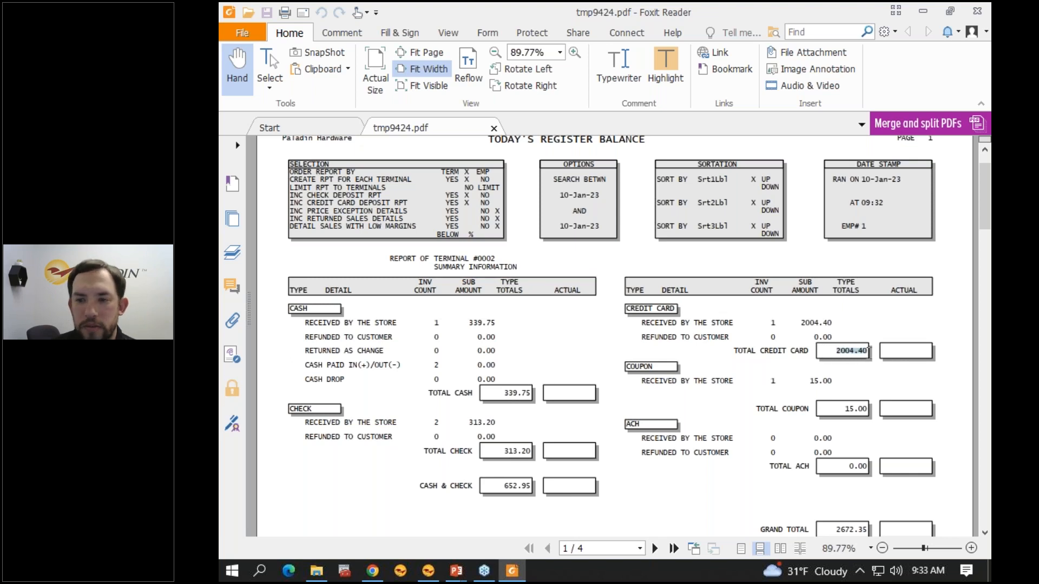
{"action": "double_click", "coordinate": [848, 410]}
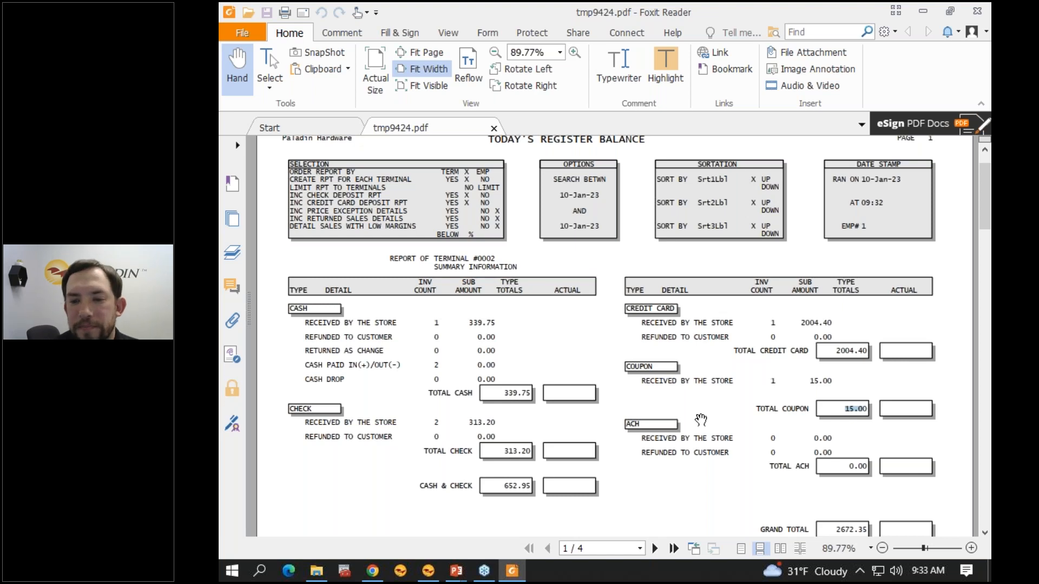
{"action": "scroll", "coordinate": [701, 420], "scroll_direction": "down", "scroll_amount": 1}
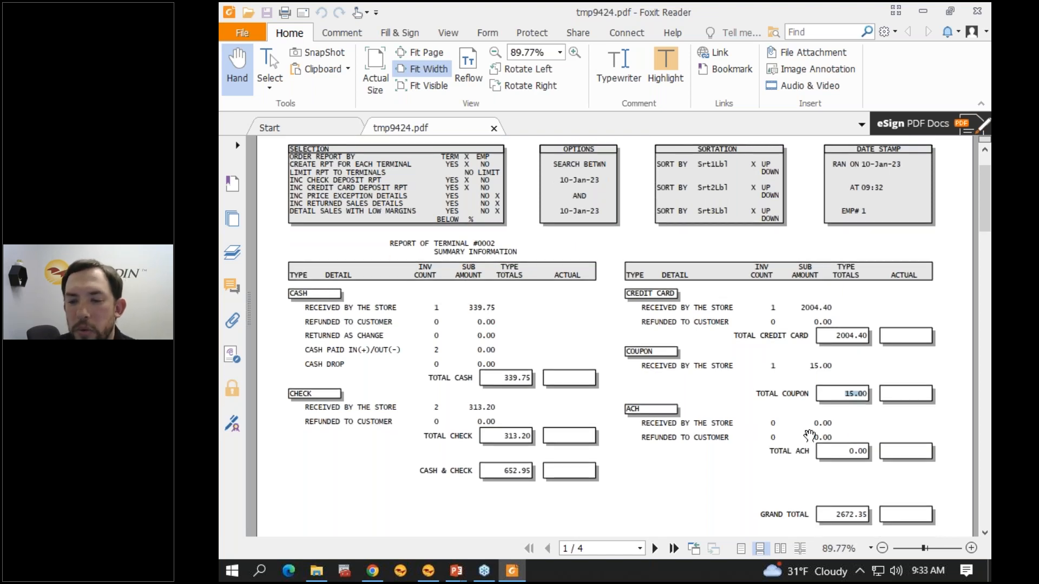
{"action": "double_click", "coordinate": [847, 456]}
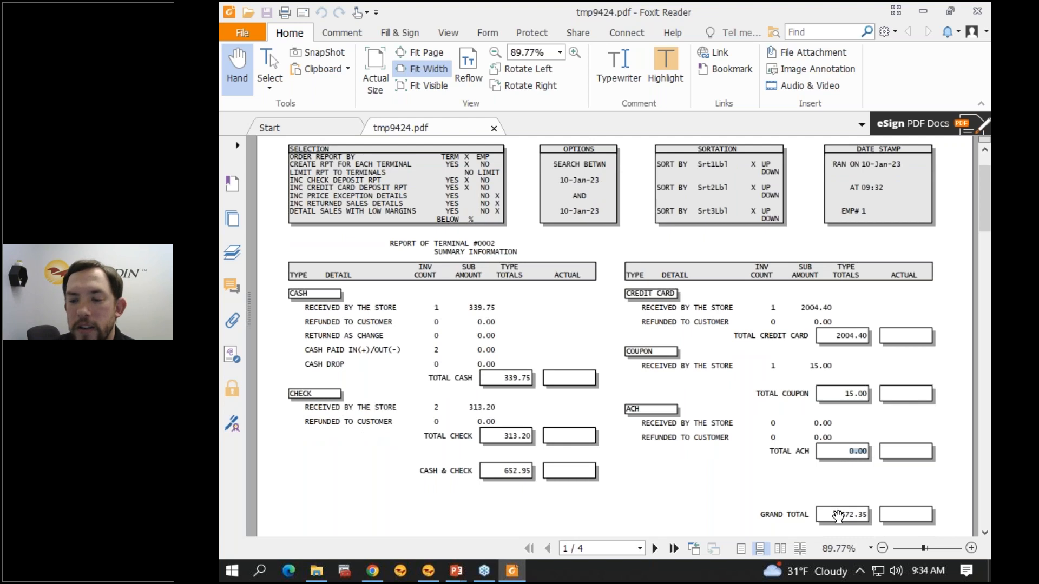
{"action": "double_click", "coordinate": [839, 515]}
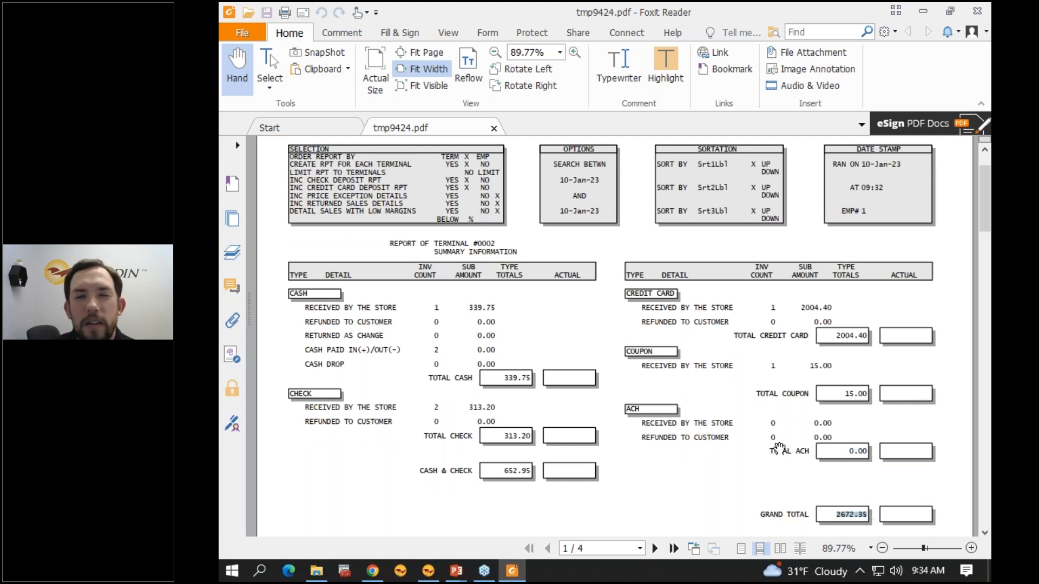
{"action": "scroll", "coordinate": [779, 449], "scroll_direction": "down", "scroll_amount": 5}
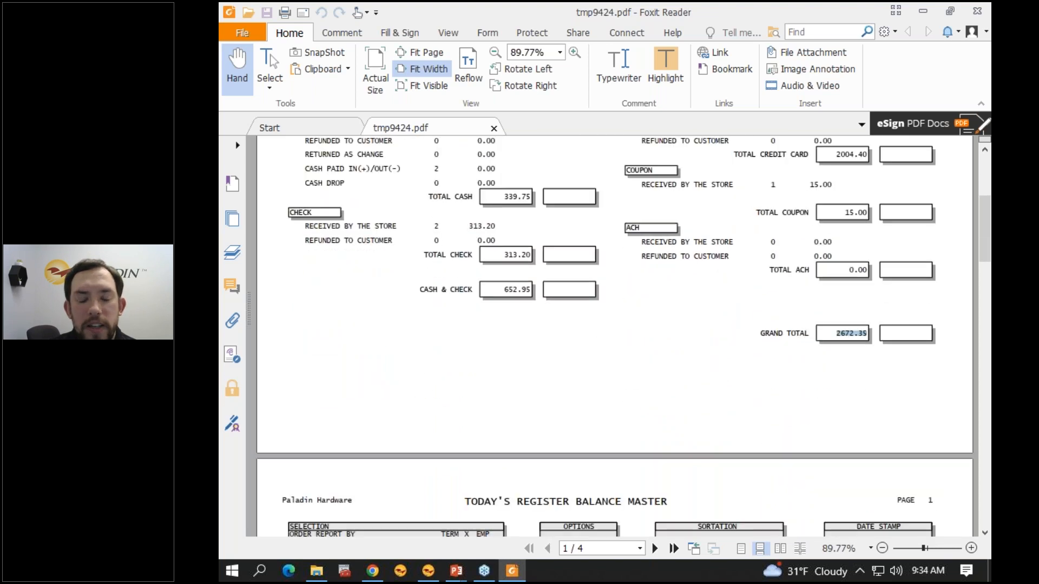
Step: Check the combined cash and check amount and the total cash on the register balance master page
{"action": "scroll", "coordinate": [614, 336], "scroll_direction": "down", "scroll_amount": 7}
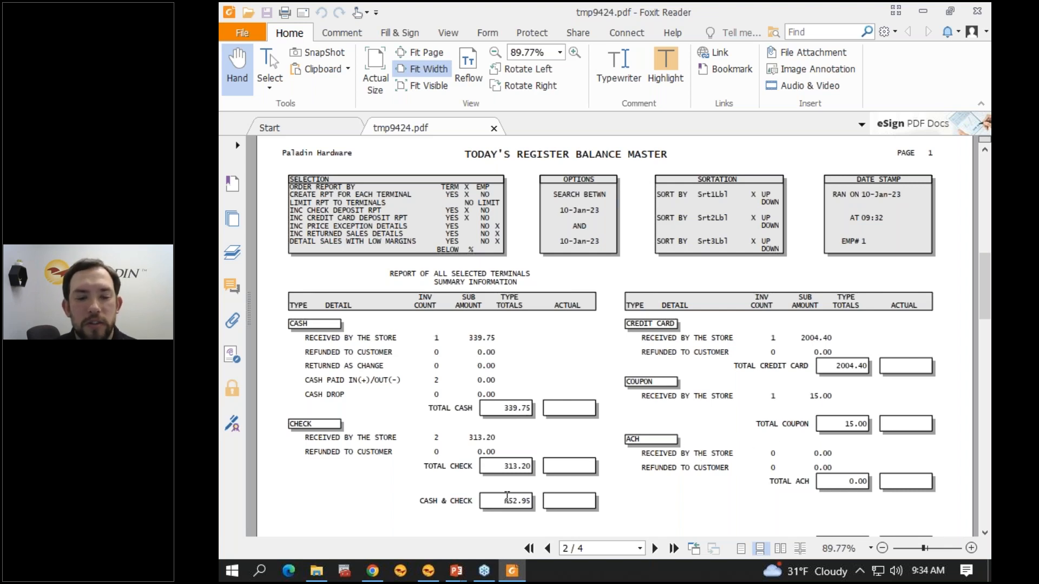
{"action": "double_click", "coordinate": [519, 501]}
{"action": "double_click", "coordinate": [503, 410]}
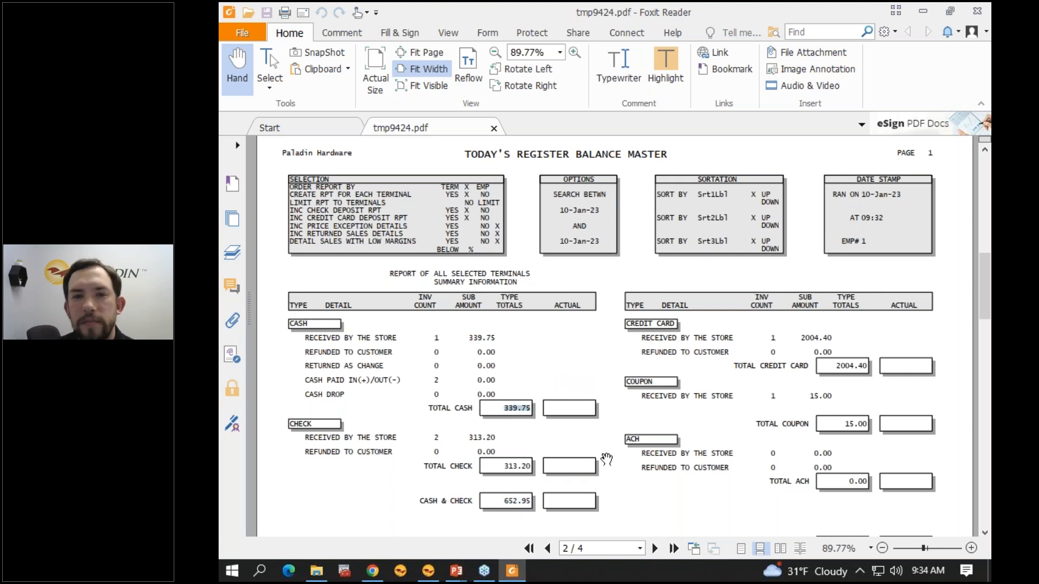
Step: Review the check deposit list and the credit card deposit list, and close the report
{"action": "scroll", "coordinate": [606, 458], "scroll_direction": "down", "scroll_amount": 10}
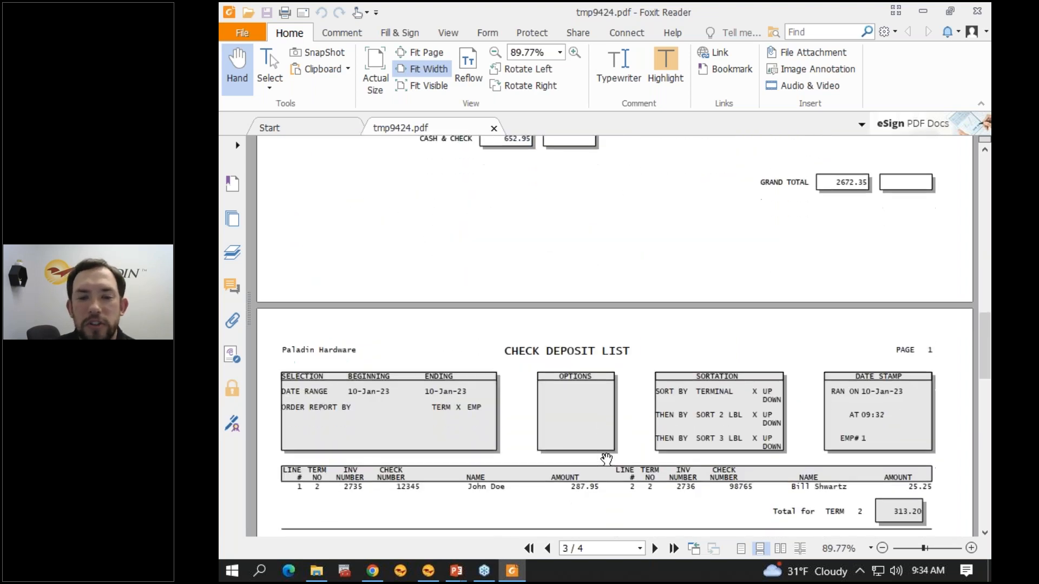
{"action": "scroll", "coordinate": [606, 459], "scroll_direction": "down", "scroll_amount": 5}
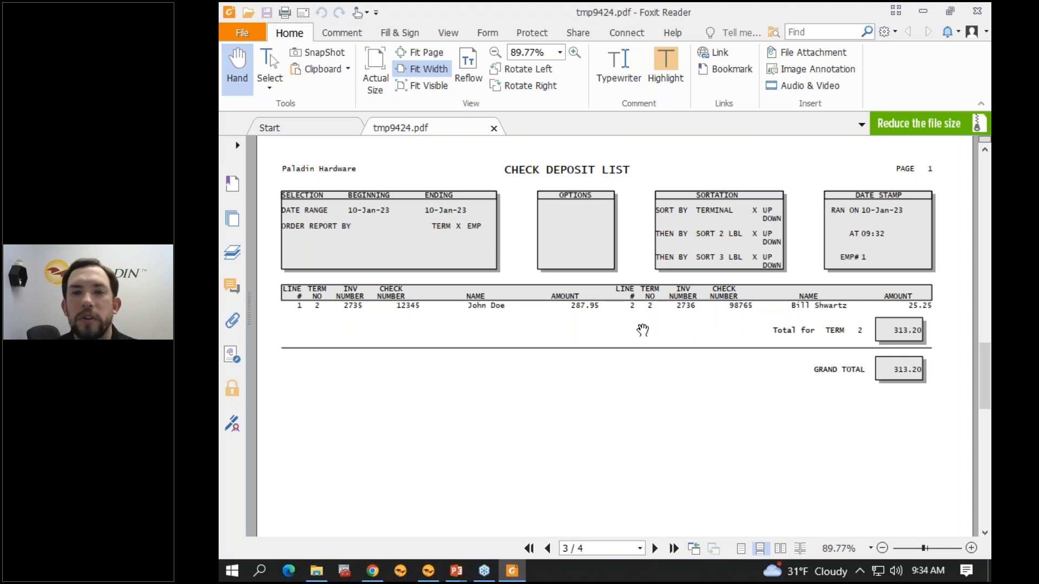
{"action": "scroll", "coordinate": [638, 332], "scroll_direction": "down", "scroll_amount": 5}
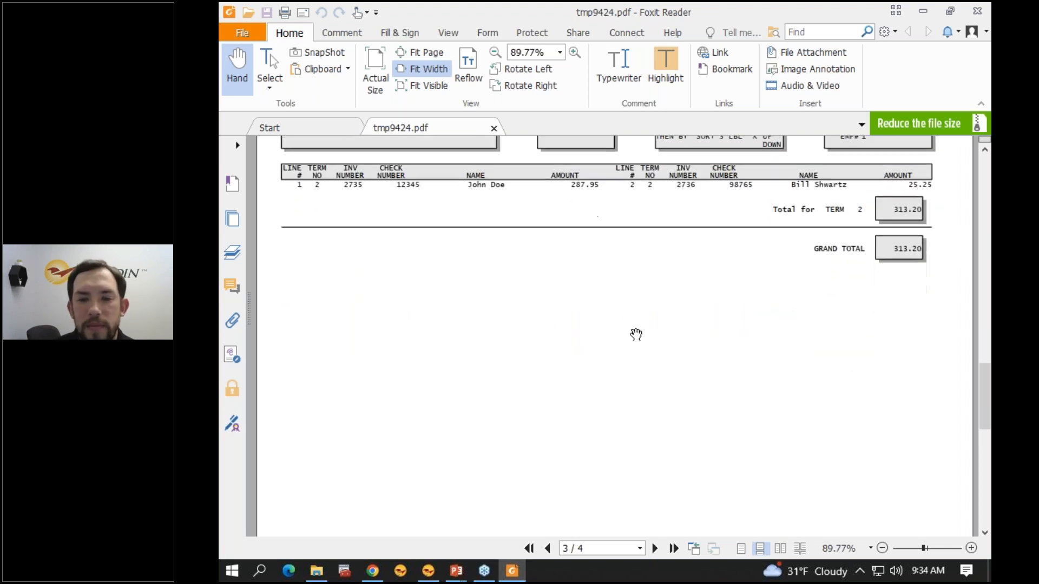
{"action": "scroll", "coordinate": [635, 335], "scroll_direction": "down", "scroll_amount": 5}
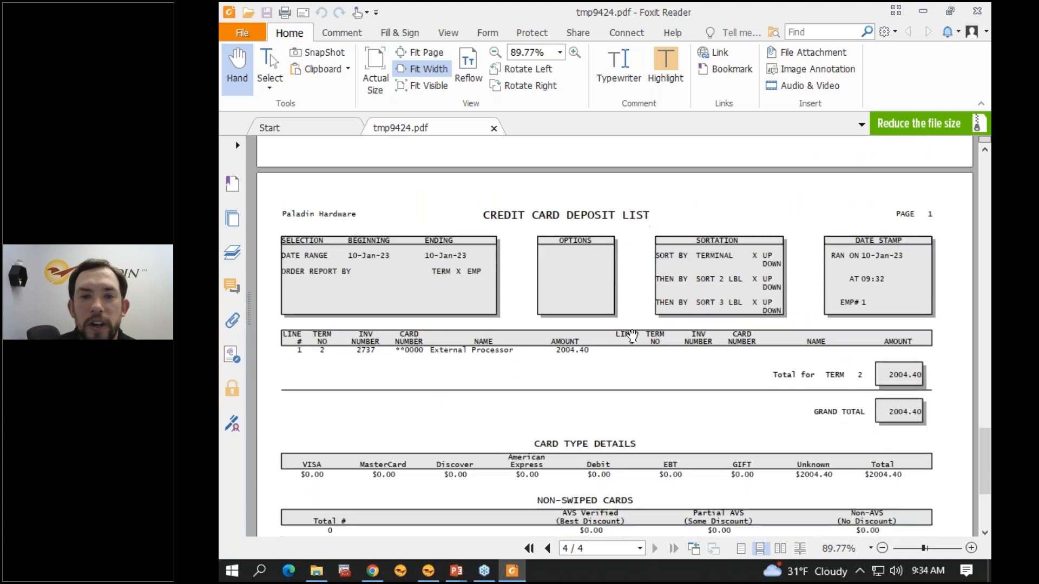
{"action": "scroll", "coordinate": [637, 331], "scroll_direction": "down", "scroll_amount": 1}
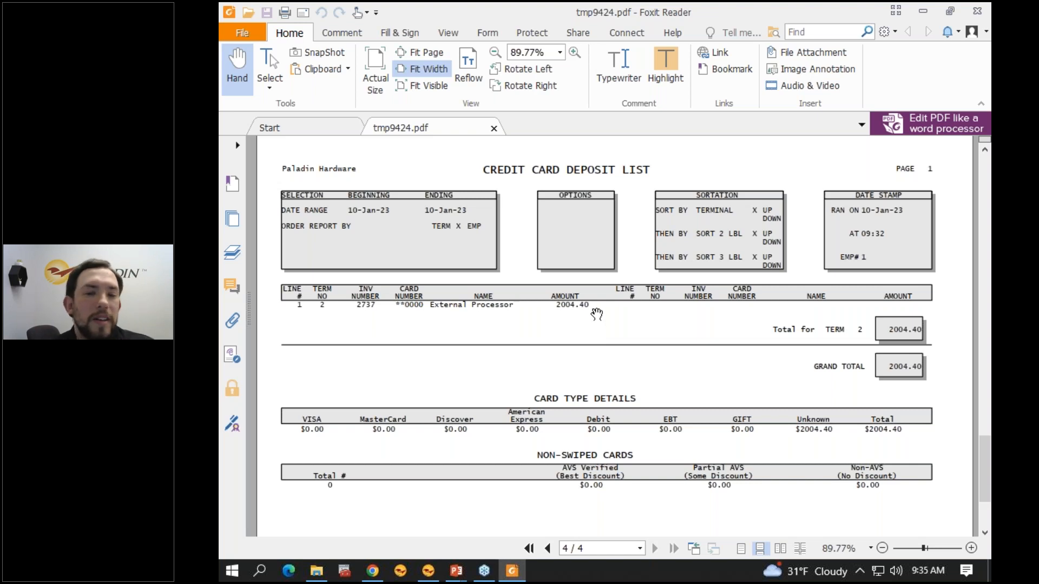
{"action": "scroll", "coordinate": [596, 314], "scroll_direction": "down", "scroll_amount": 2}
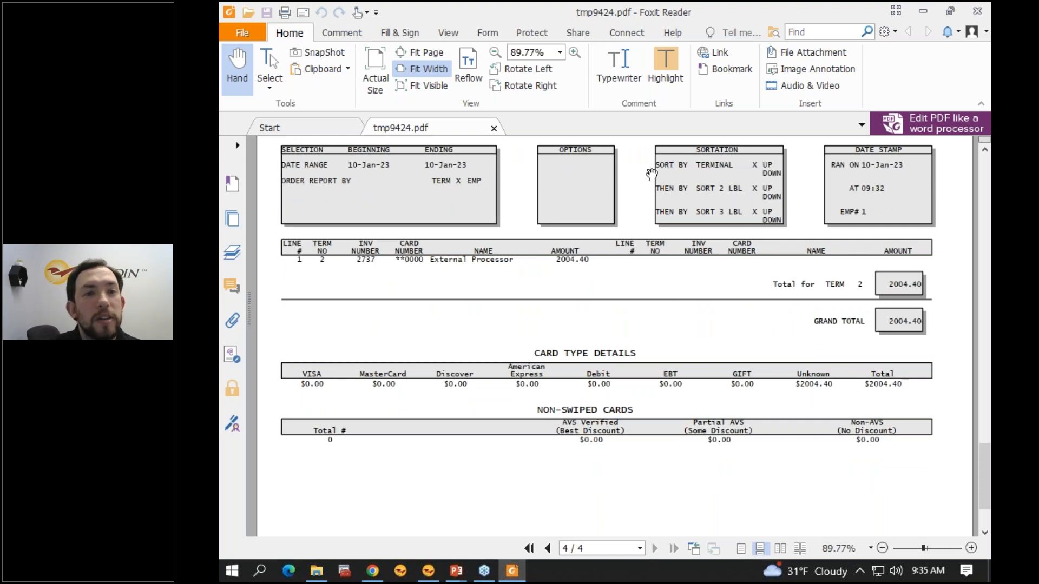
{"action": "left_click", "coordinate": [980, 10]}
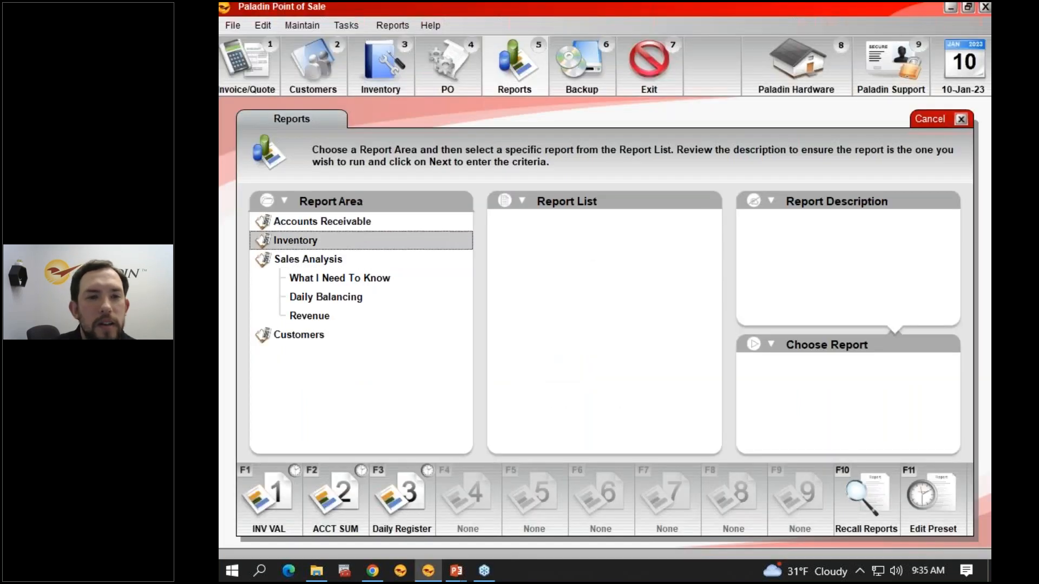
Step: Select the Today's Comparative Revenue report from the Revenue area of Sales Analysis and start creating a preset for it
{"action": "left_click", "coordinate": [330, 318]}
{"action": "left_click", "coordinate": [537, 224]}
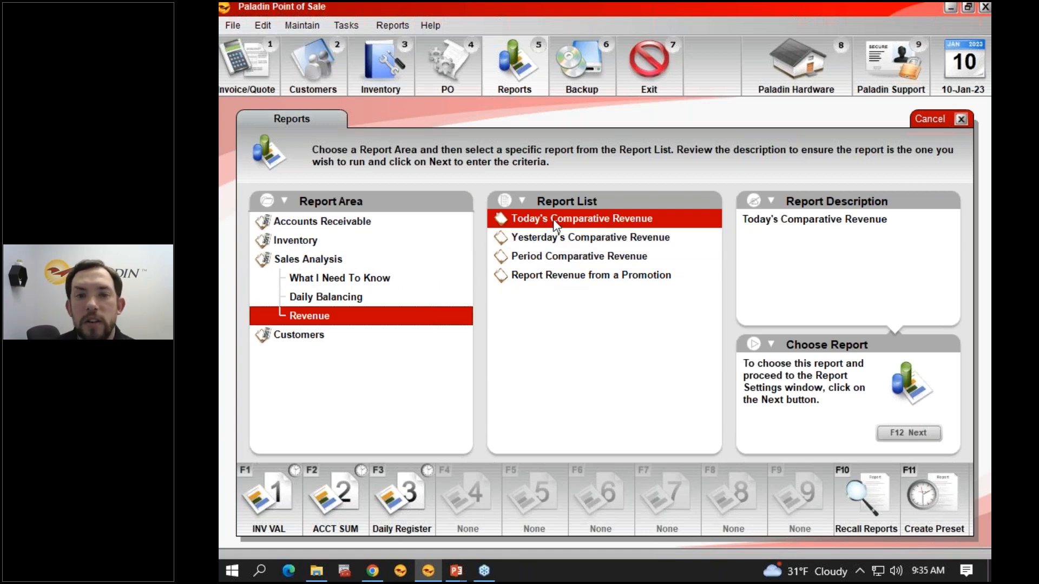
{"action": "left_click", "coordinate": [927, 528]}
Step: Set up Report Preset 4 with the button name "Daily Revenue" and a Daily schedule, and proceed to its report settings
{"action": "left_click", "coordinate": [376, 310]}
{"action": "left_click", "coordinate": [730, 271]}
{"action": "left_click", "coordinate": [731, 271]}
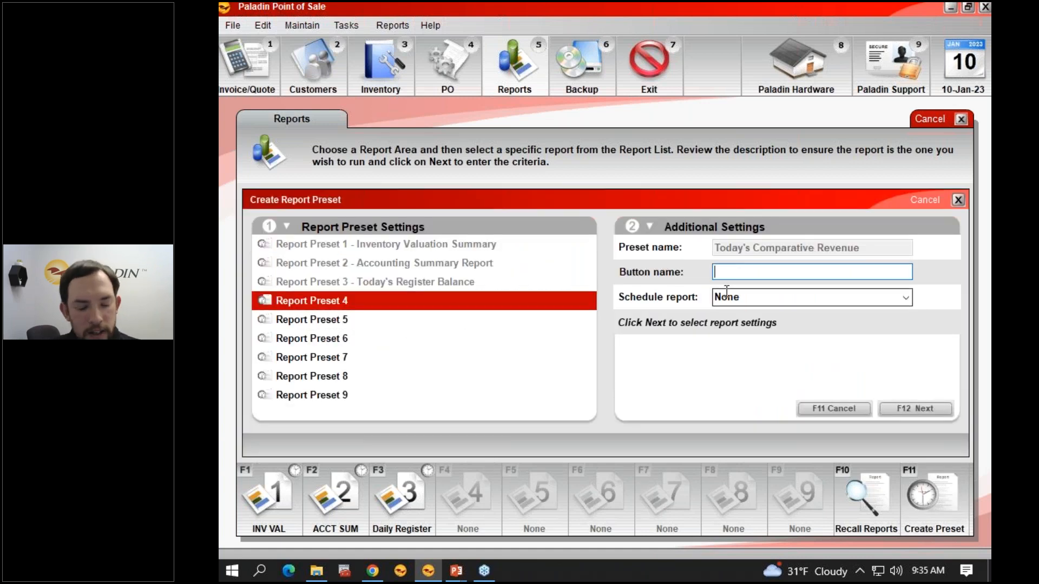
{"action": "type", "text": "Daily Rev"}
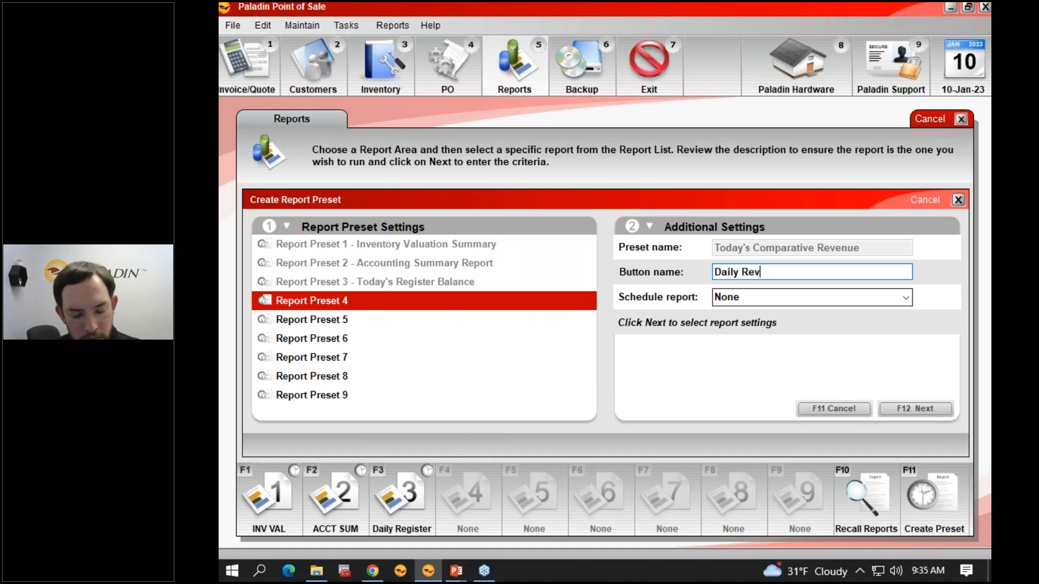
{"action": "type", "text": "enue"}
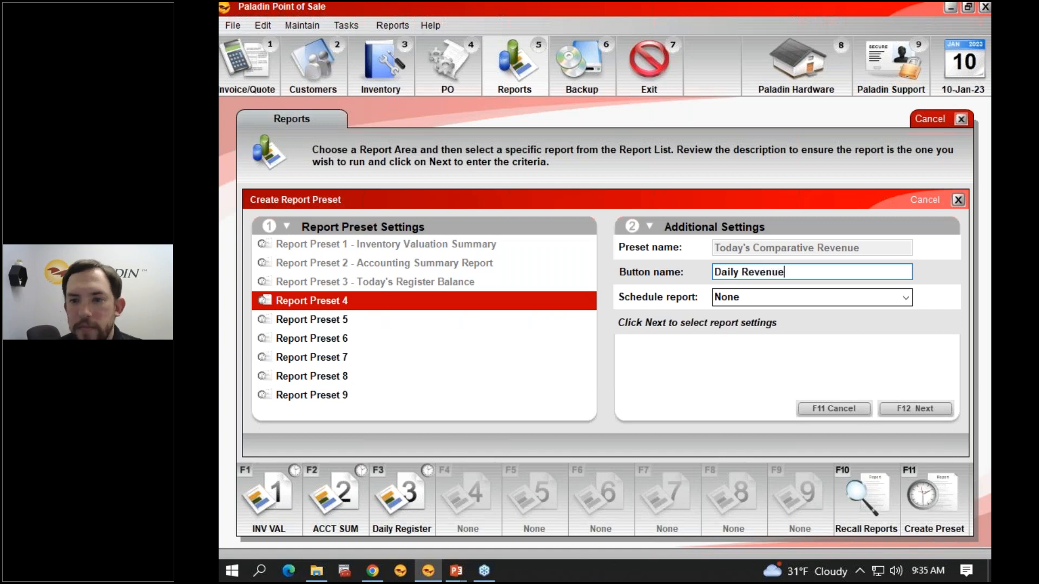
{"action": "key", "text": "Tab"}
{"action": "left_click", "coordinate": [905, 297]}
{"action": "left_click", "coordinate": [834, 331]}
{"action": "left_click", "coordinate": [926, 410]}
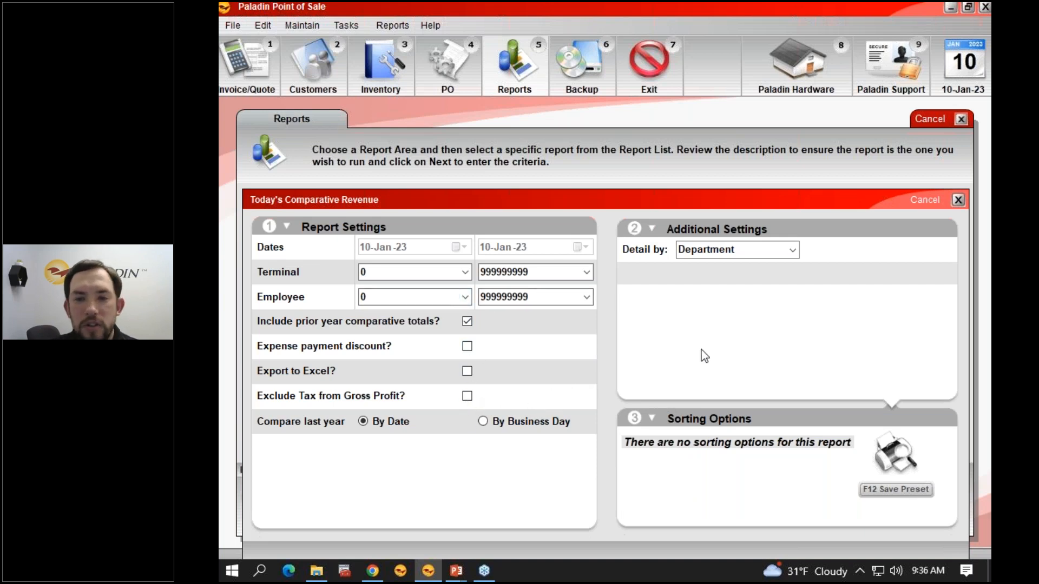
Step: Keep the report detail by Department and save the Daily Revenue preset
{"action": "left_click", "coordinate": [793, 250]}
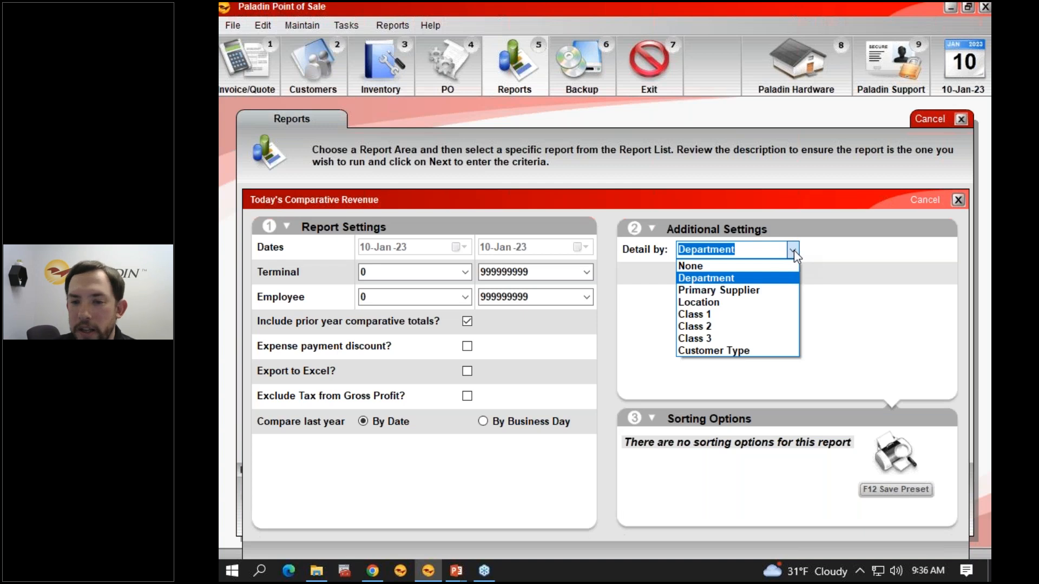
{"action": "left_click", "coordinate": [794, 250]}
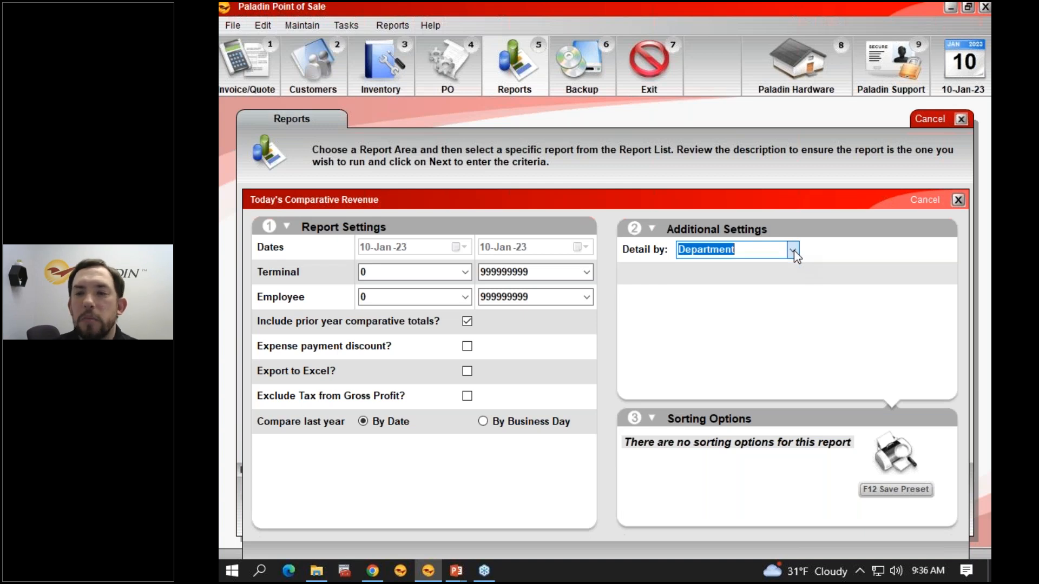
{"action": "left_click", "coordinate": [741, 252]}
{"action": "left_click_drag", "start_coordinate": [738, 253], "coordinate": [674, 251]}
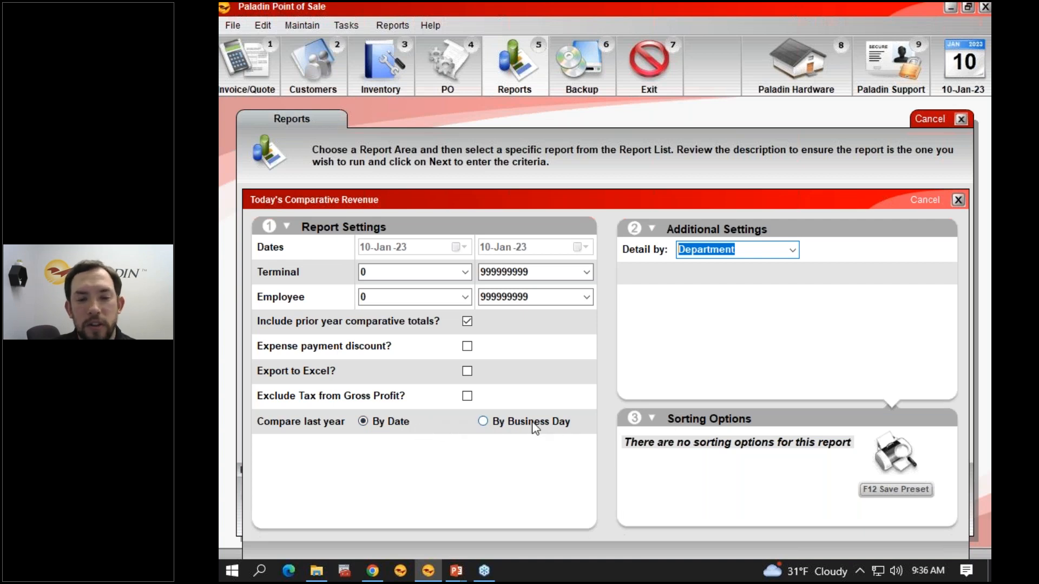
{"action": "left_click", "coordinate": [897, 495]}
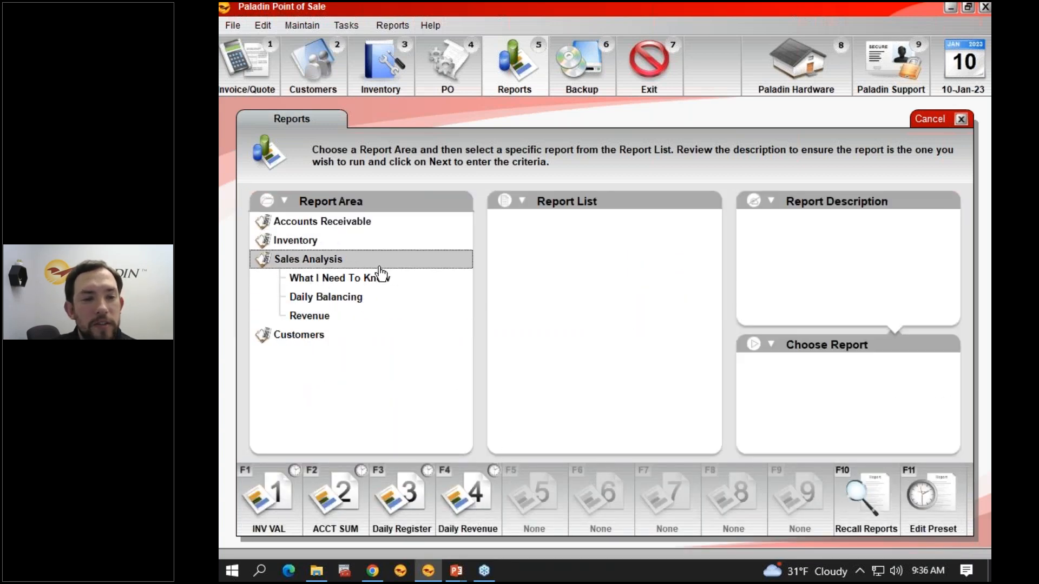
Step: Run the Daily Revenue preset, review the report's revenue sources, department detail, totals and sales tax detail, and close it
{"action": "left_click", "coordinate": [475, 520]}
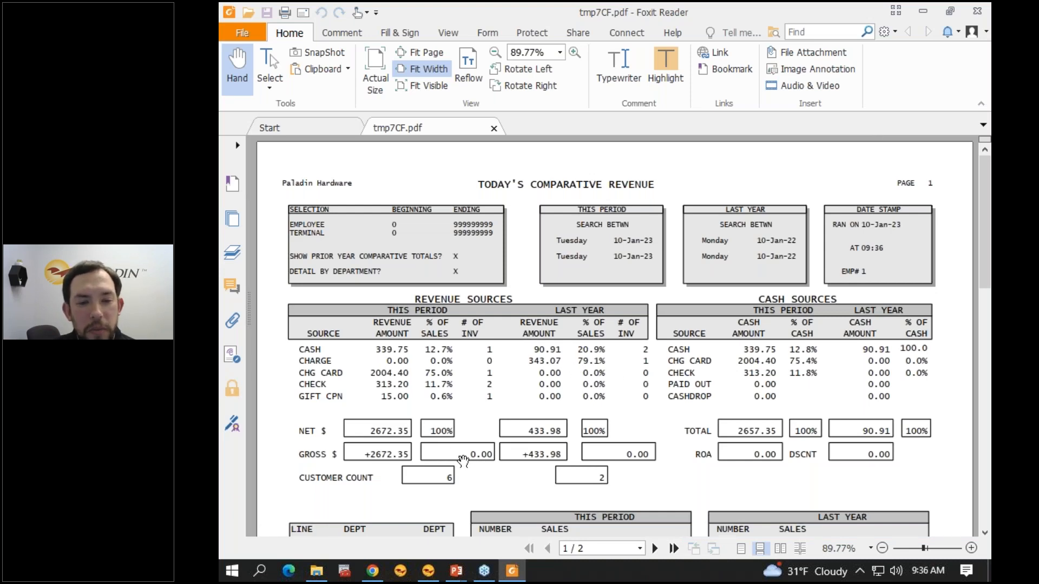
{"action": "left_click_drag", "start_coordinate": [468, 454], "coordinate": [493, 455]}
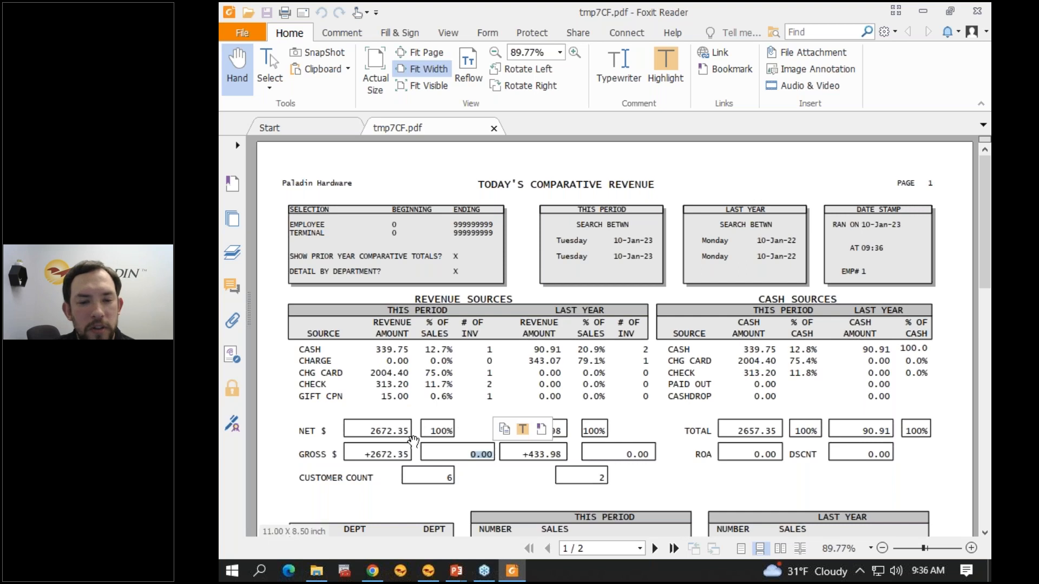
{"action": "left_click_drag", "start_coordinate": [371, 427], "coordinate": [412, 431]}
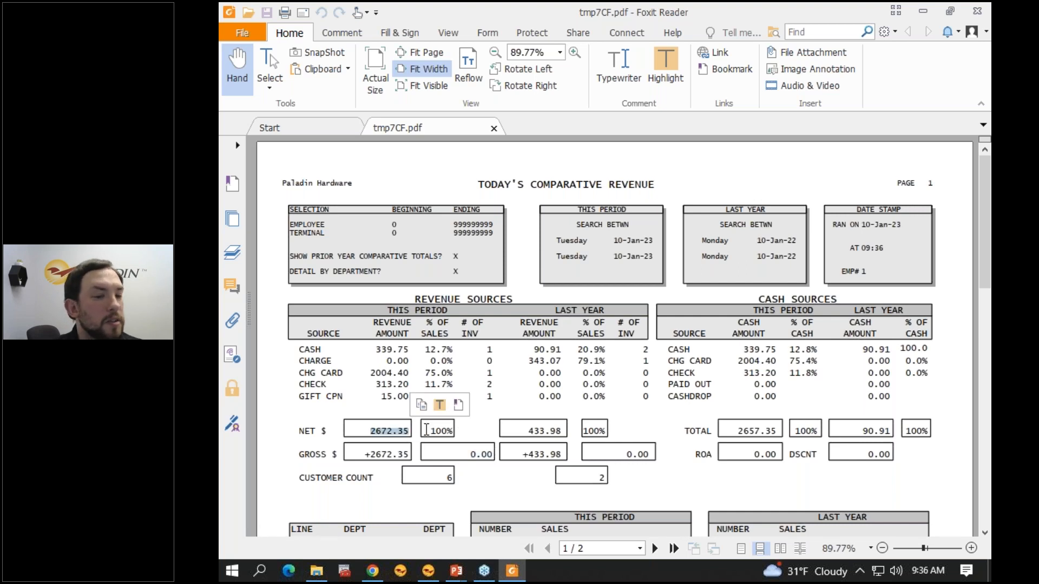
{"action": "scroll", "coordinate": [617, 336], "scroll_direction": "down", "scroll_amount": 3}
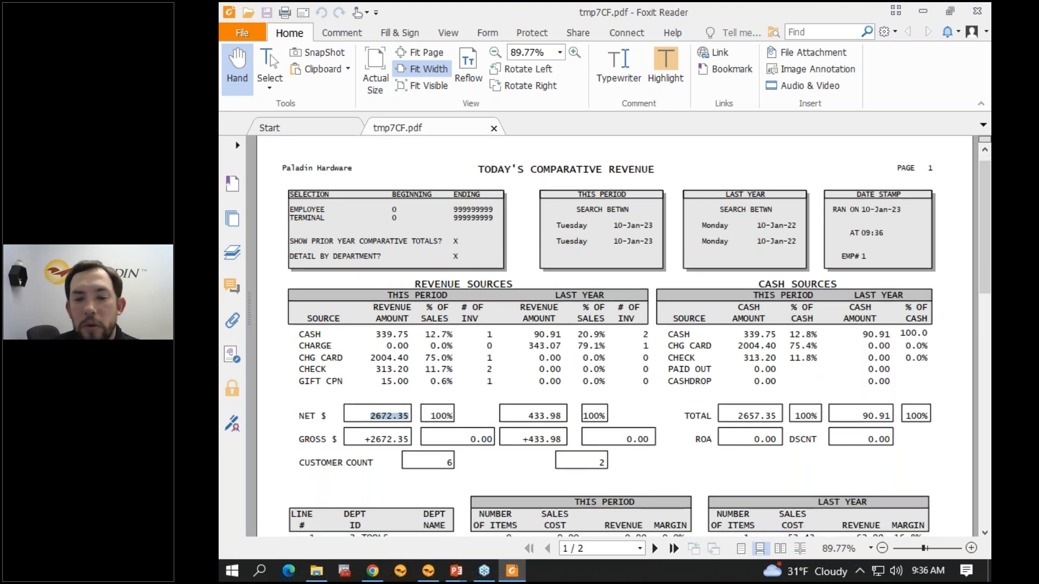
{"action": "scroll", "coordinate": [551, 432], "scroll_direction": "down", "scroll_amount": 9}
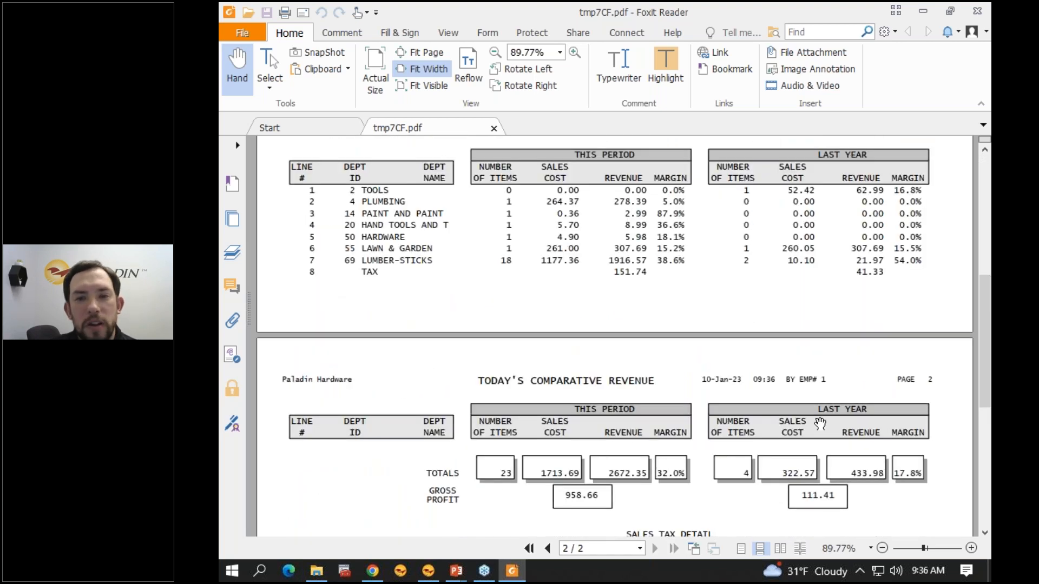
{"action": "scroll", "coordinate": [820, 423], "scroll_direction": "down", "scroll_amount": 8}
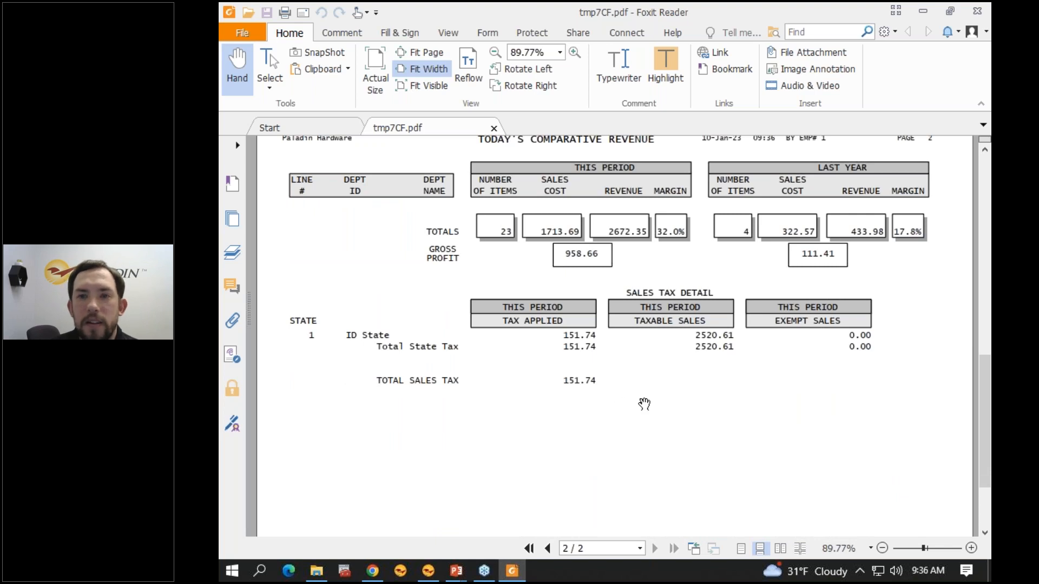
{"action": "scroll", "coordinate": [644, 404], "scroll_direction": "up", "scroll_amount": 15}
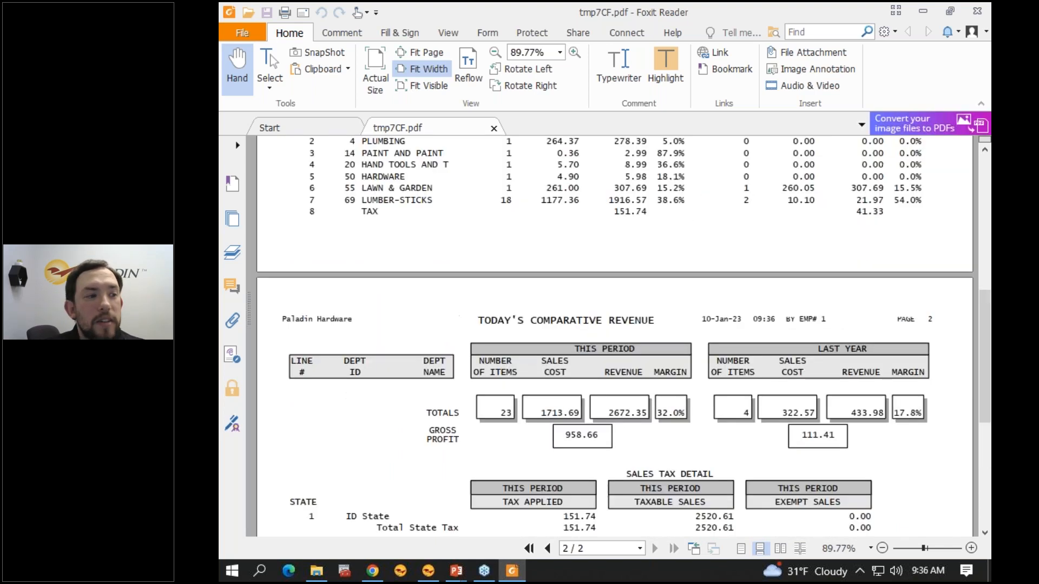
{"action": "scroll", "coordinate": [763, 354], "scroll_direction": "up", "scroll_amount": 3}
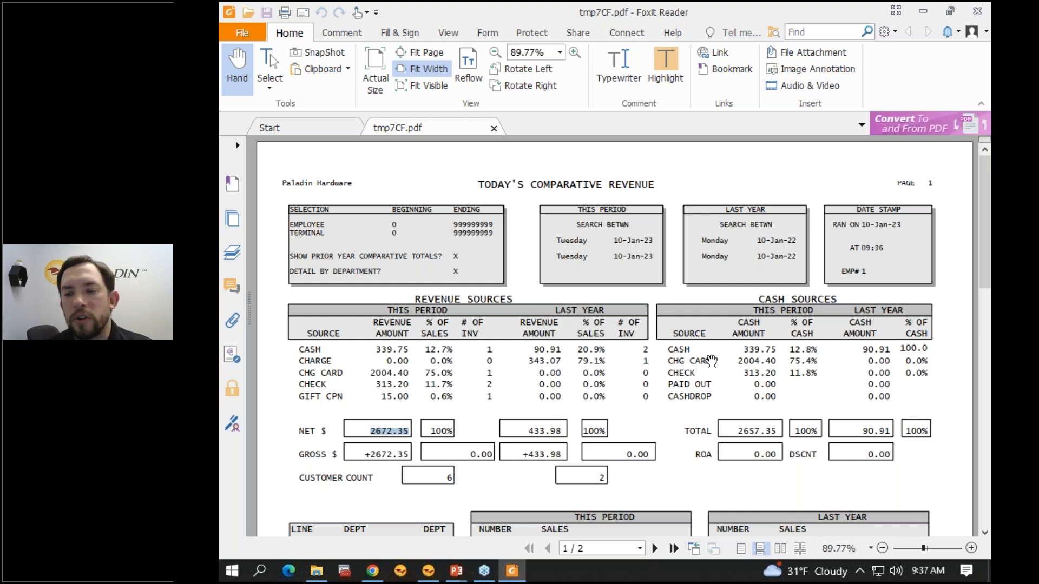
{"action": "left_click", "coordinate": [974, 15]}
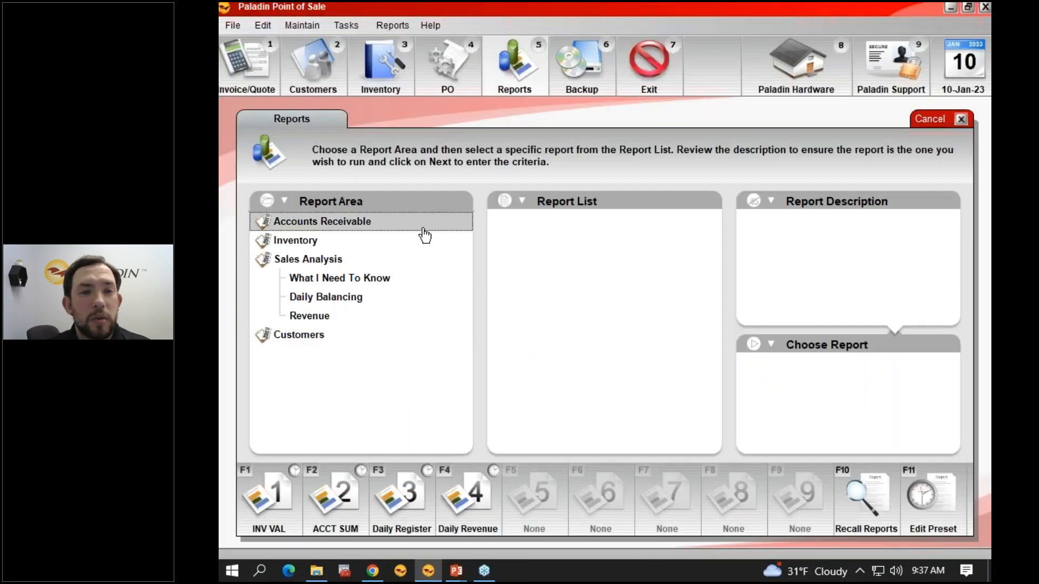
Step: Examine the settings of the Salesperson Exception Report under What I Need To Know, close them, and select the Transaction Report
{"action": "left_click", "coordinate": [355, 281]}
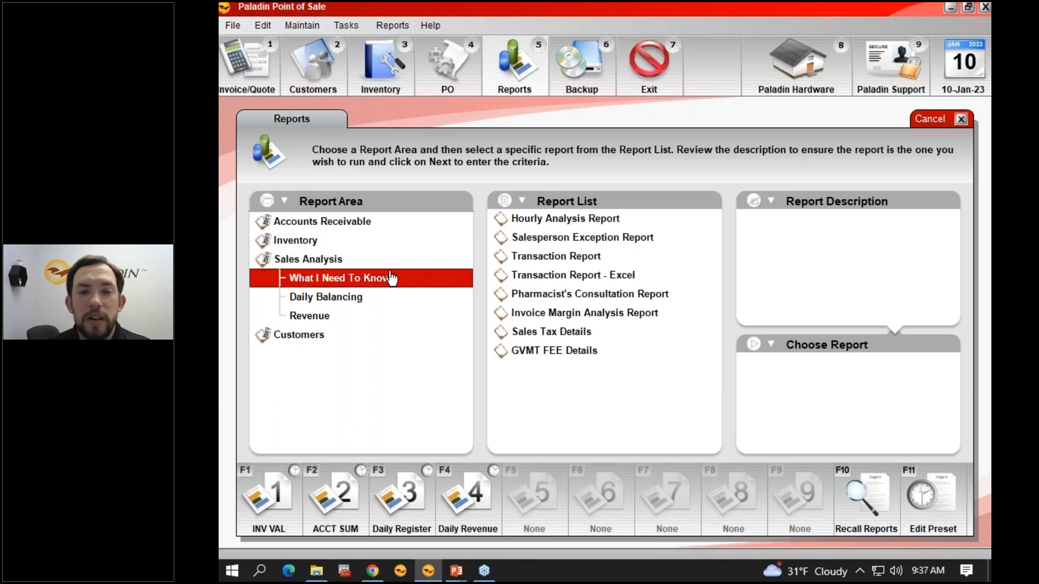
{"action": "left_click", "coordinate": [595, 241]}
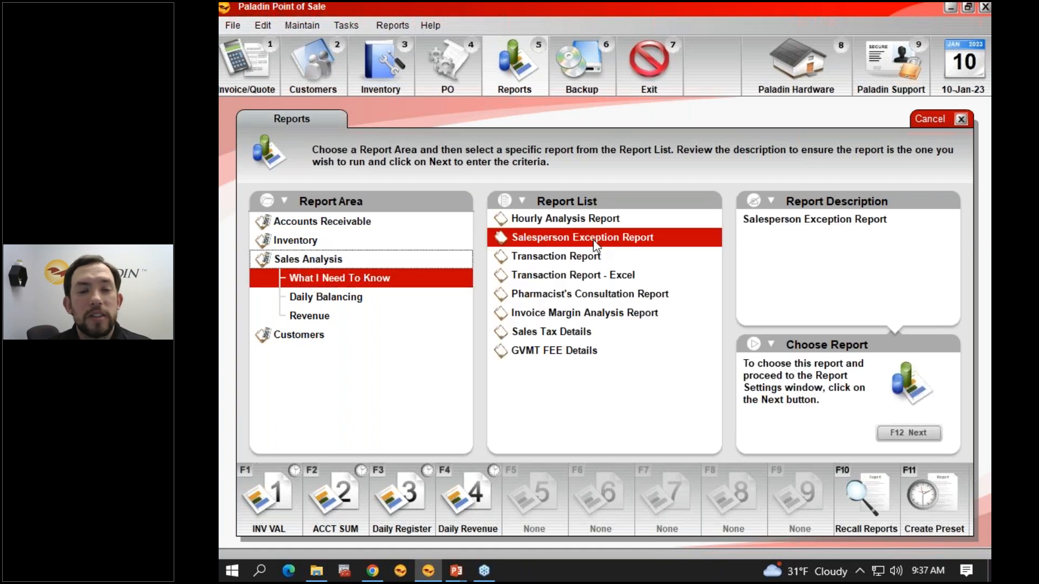
{"action": "left_click", "coordinate": [913, 433]}
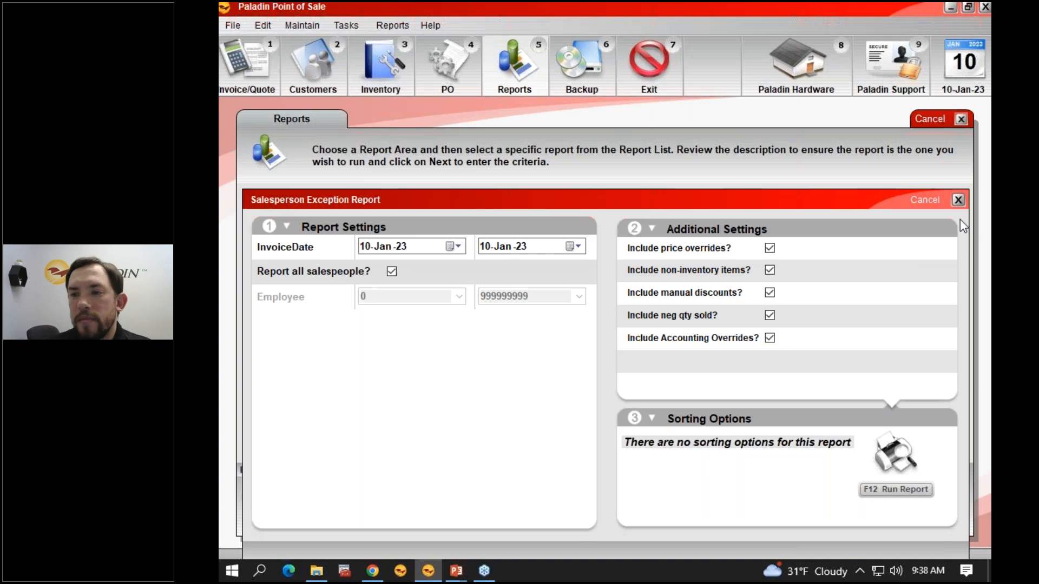
{"action": "left_click", "coordinate": [957, 201]}
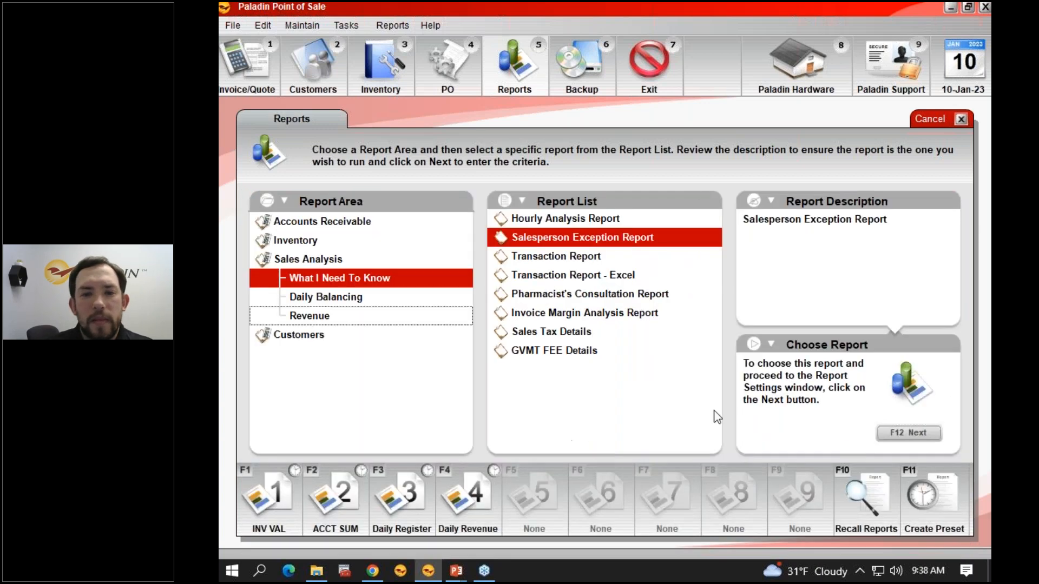
{"action": "left_click", "coordinate": [540, 257]}
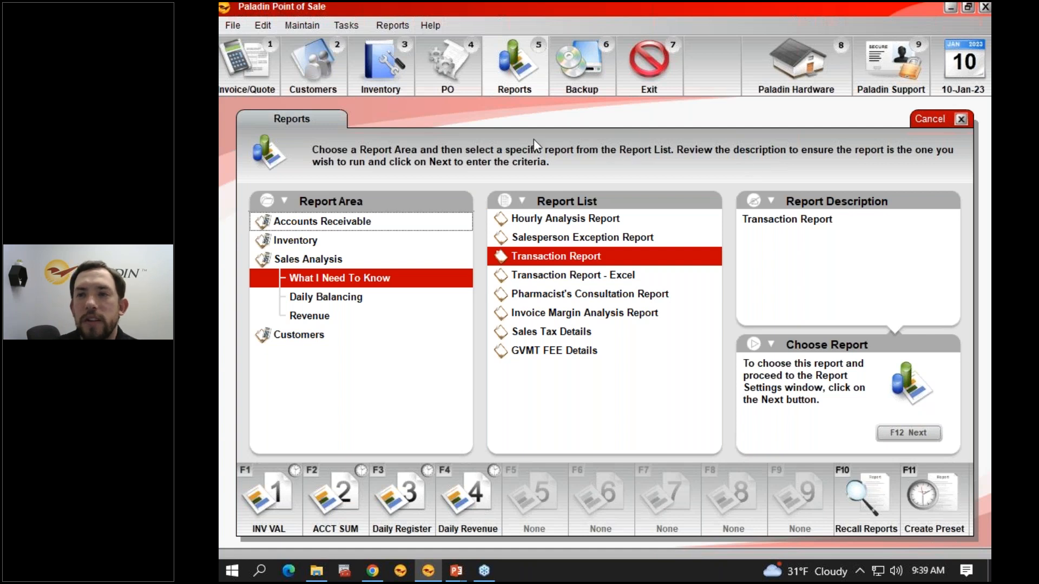
Step: Start a new invoice without items, proceed to checkout, and enter a cash amount of 50.00
{"action": "left_click", "coordinate": [272, 73]}
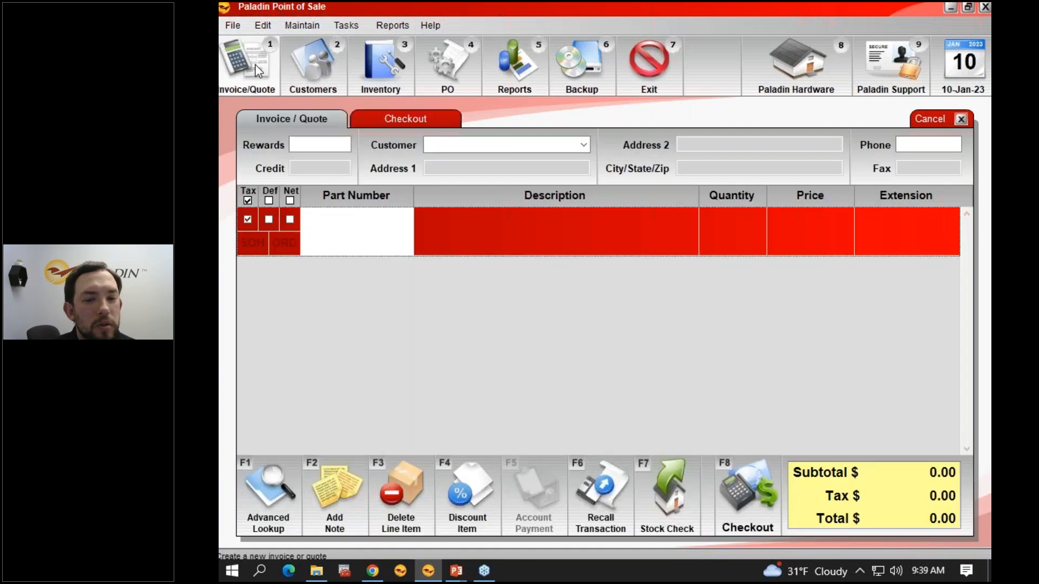
{"action": "left_click", "coordinate": [736, 488]}
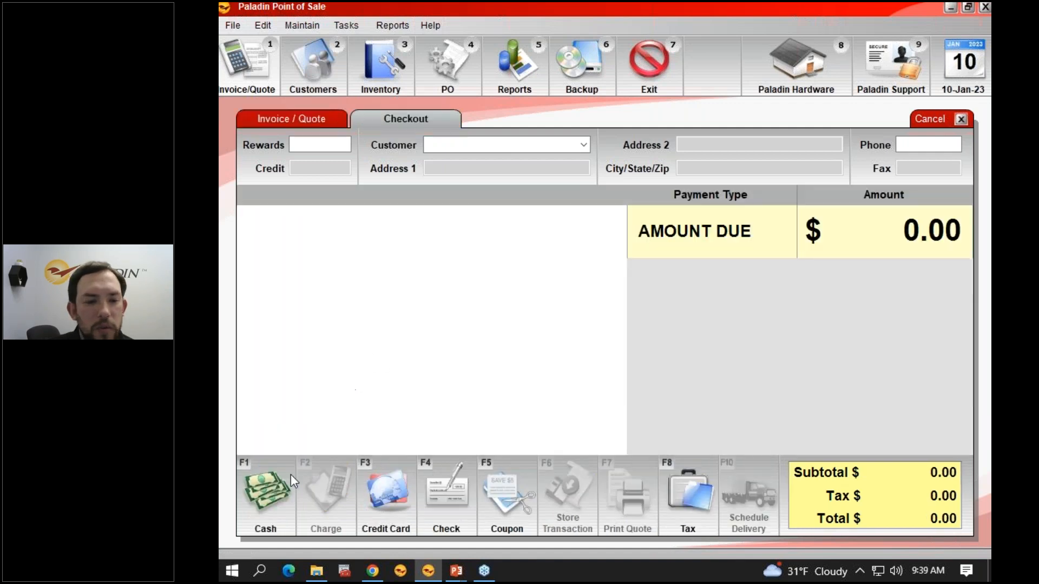
{"action": "left_click", "coordinate": [283, 481]}
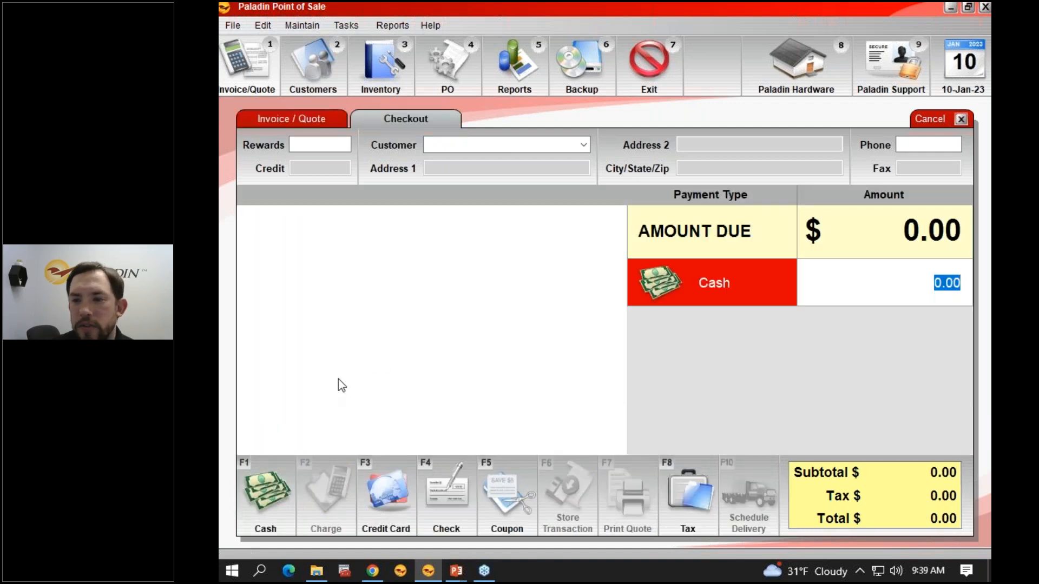
{"action": "type", "text": "50"}
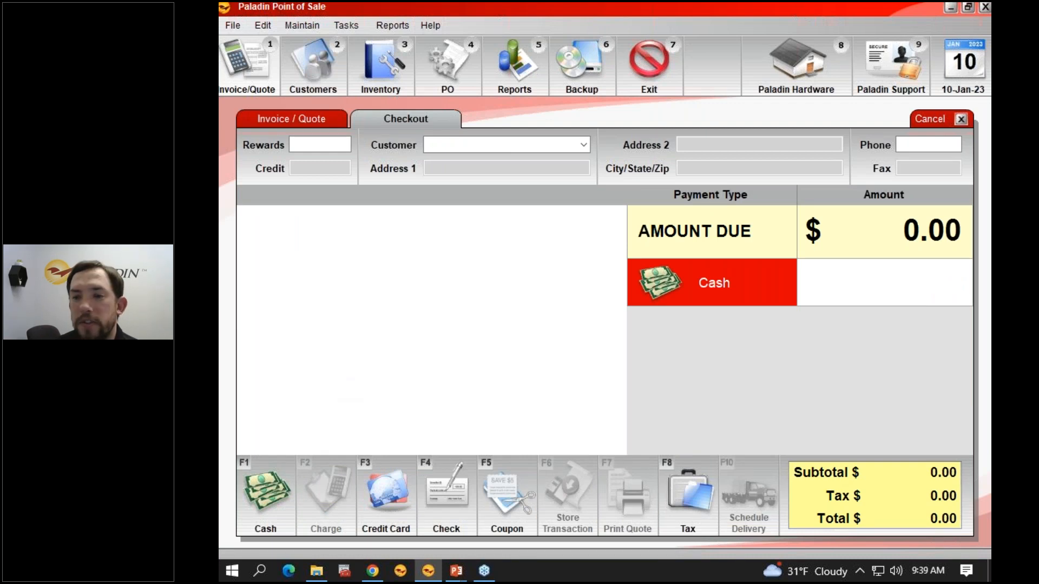
{"action": "key", "text": "Return"}
Step: Describe the cash as "Cashing out check #1234", record it as Paid Out, and finish without printing another copy
{"action": "type", "text": "Cashing out check #1234"}
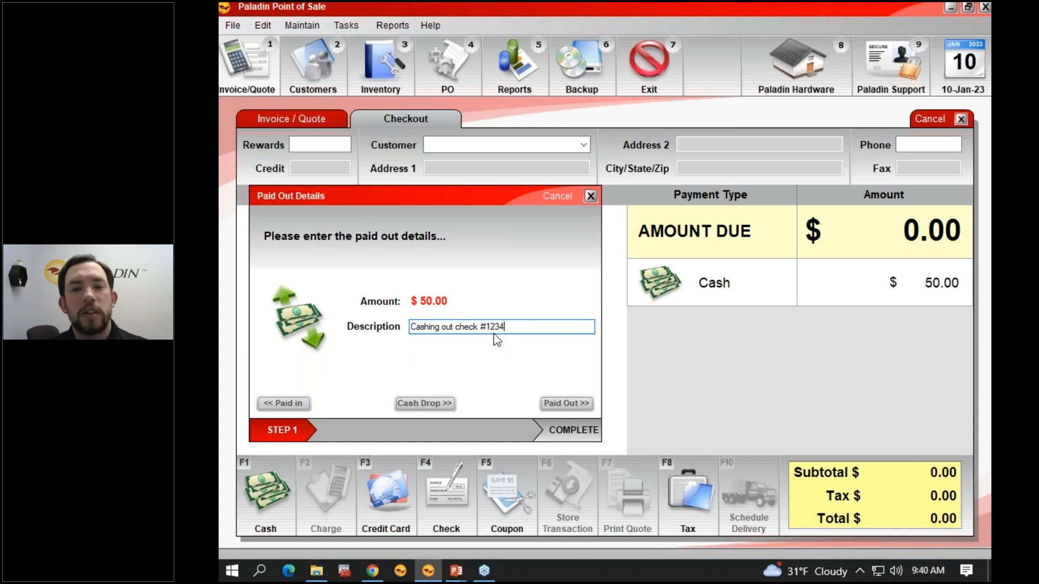
{"action": "left_click", "coordinate": [562, 404]}
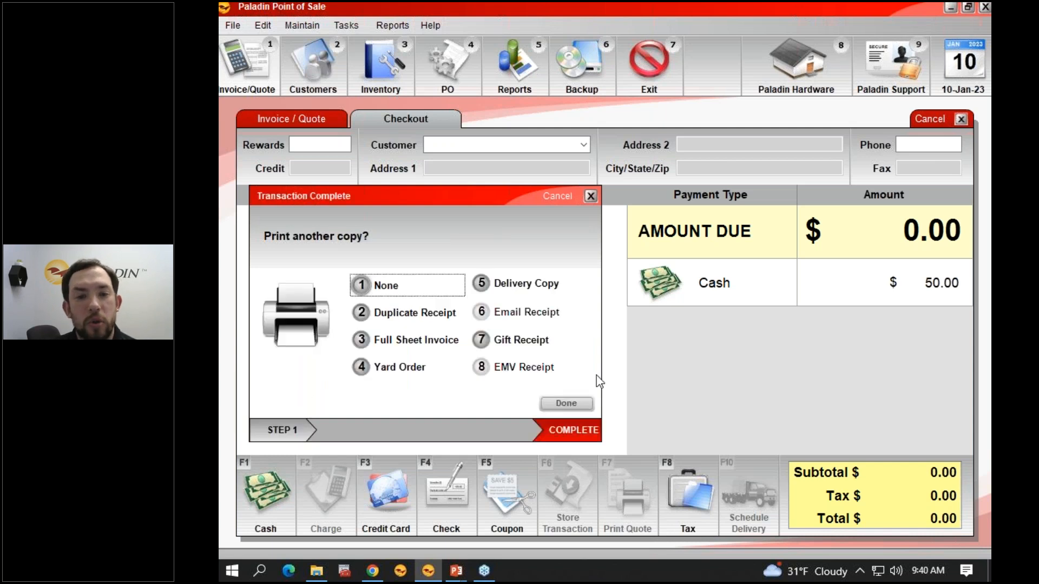
{"action": "left_click", "coordinate": [580, 401]}
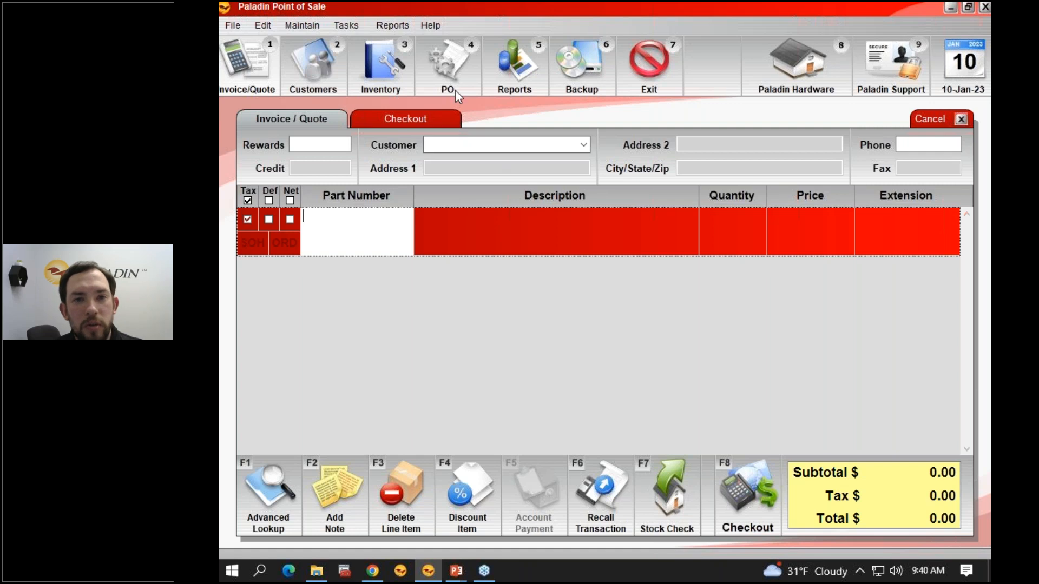
Step: Clear the current inventory item and start a new one with part number "Check" and description "Cashing Out Check"
{"action": "left_click", "coordinate": [388, 73]}
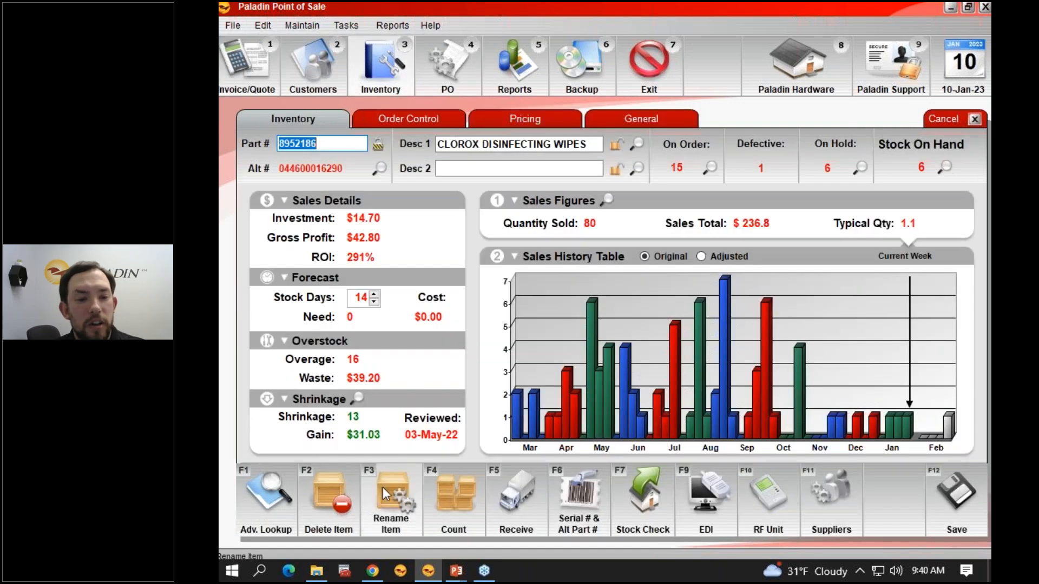
{"action": "left_click", "coordinate": [949, 487]}
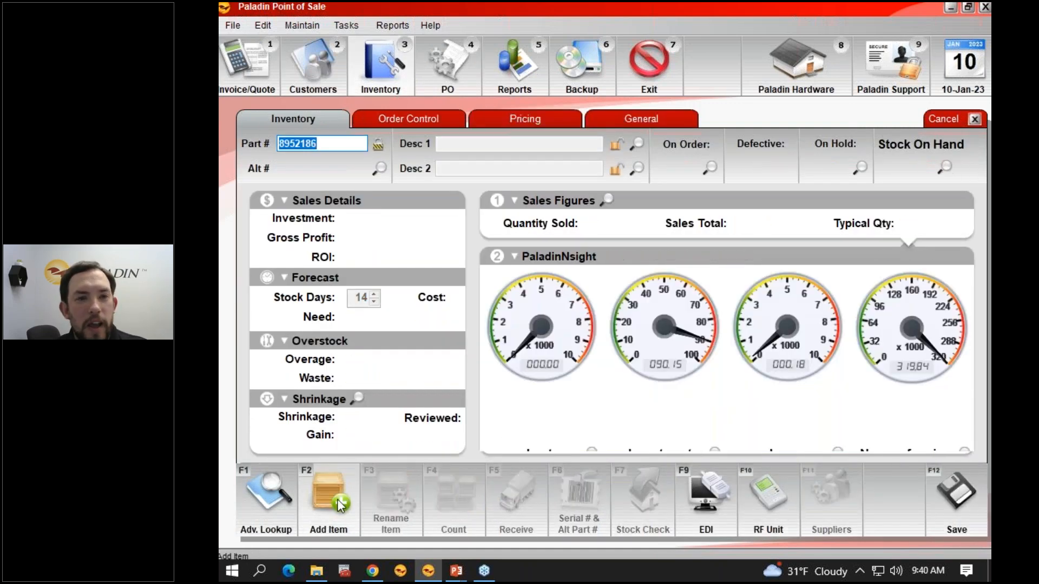
{"action": "left_click", "coordinate": [340, 506]}
{"action": "type", "text": "Check"}
{"action": "left_click", "coordinate": [467, 319]}
{"action": "type", "text": "Cashing Out Check"}
{"action": "key", "text": "Tab"}
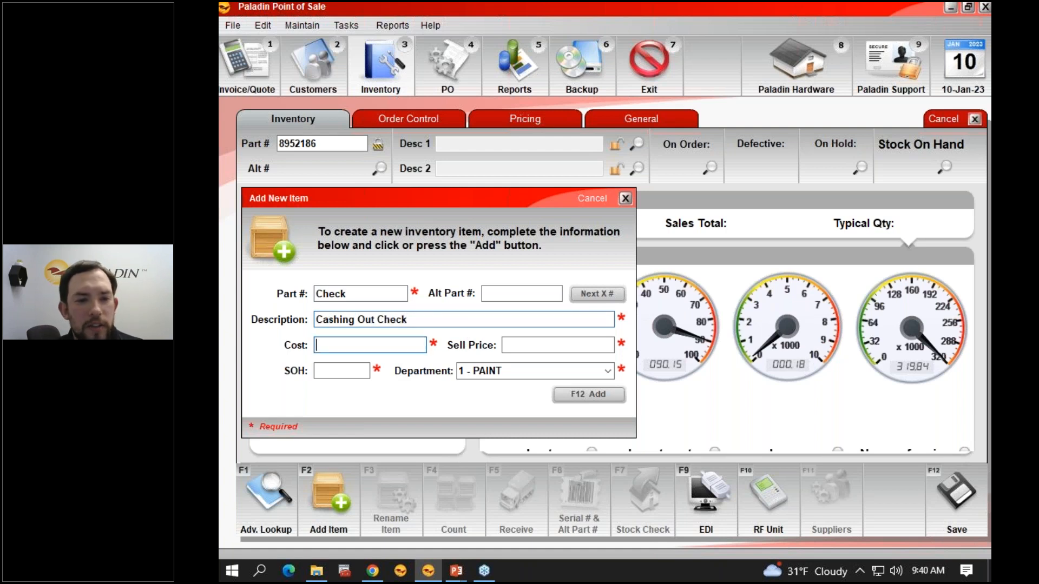
Step: Set the new item's cost, sell price and stock on hand to 0
{"action": "type", "text": "00"}
{"action": "key", "text": "Tab"}
{"action": "type", "text": "0"}
{"action": "key", "text": "Tab"}
Step: Assign the new item to department 7776 - Consignment and add it to inventory
{"action": "key", "text": "alt+Down"}
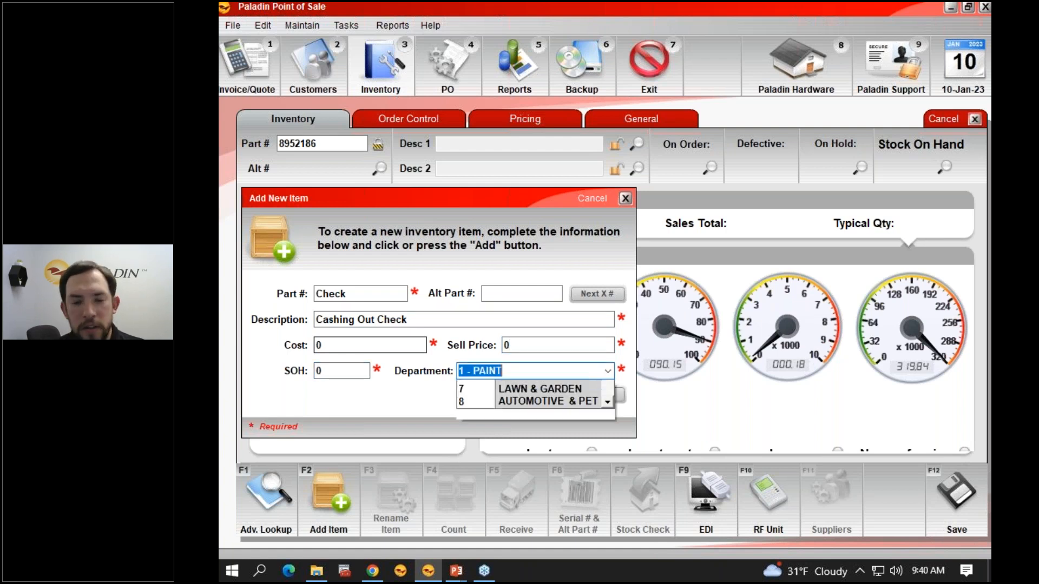
{"action": "key", "text": "Down"}
{"action": "key", "text": "Down"}
{"action": "key", "text": "Down"}
{"action": "key", "text": "Down"}
{"action": "key", "text": "Down"}
{"action": "key", "text": "Down"}
{"action": "key", "text": "Down"}
{"action": "key", "text": "Down"}
{"action": "key", "text": "Down"}
{"action": "key", "text": "Down"}
{"action": "key", "text": "Down"}
{"action": "key", "text": "Down"}
{"action": "key", "text": "Down"}
{"action": "key", "text": "Down"}
{"action": "key", "text": "Down"}
{"action": "key", "text": "Down"}
{"action": "key", "text": "Down"}
{"action": "key", "text": "Down"}
{"action": "key", "text": "Down"}
{"action": "key", "text": "Down"}
{"action": "key", "text": "Down"}
{"action": "key", "text": "Down"}
{"action": "key", "text": "Down"}
{"action": "key", "text": "Down"}
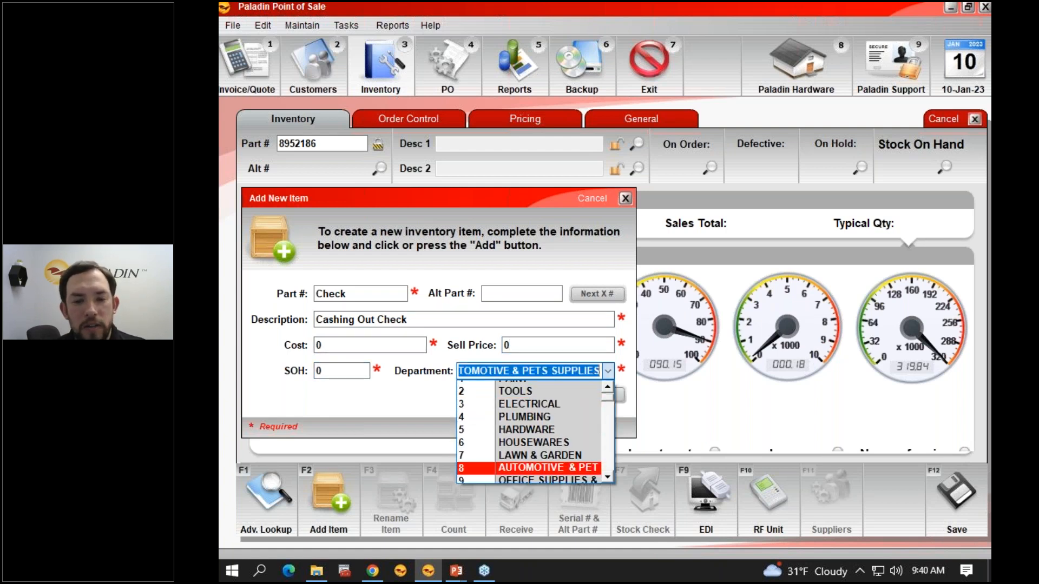
{"action": "key", "text": "Down"}
{"action": "key", "text": "Down"}
{"action": "key", "text": "Down"}
{"action": "key", "text": "Down"}
{"action": "key", "text": "Down"}
{"action": "key", "text": "Down"}
{"action": "key", "text": "Down"}
{"action": "key", "text": "Down"}
{"action": "key", "text": "Down"}
{"action": "key", "text": "Down"}
{"action": "key", "text": "Down"}
{"action": "key", "text": "Down"}
{"action": "key", "text": "Down"}
{"action": "key", "text": "Down"}
{"action": "key", "text": "Down"}
{"action": "key", "text": "Down"}
{"action": "key", "text": "Down"}
{"action": "key", "text": "Down"}
{"action": "key", "text": "Down"}
{"action": "key", "text": "Down"}
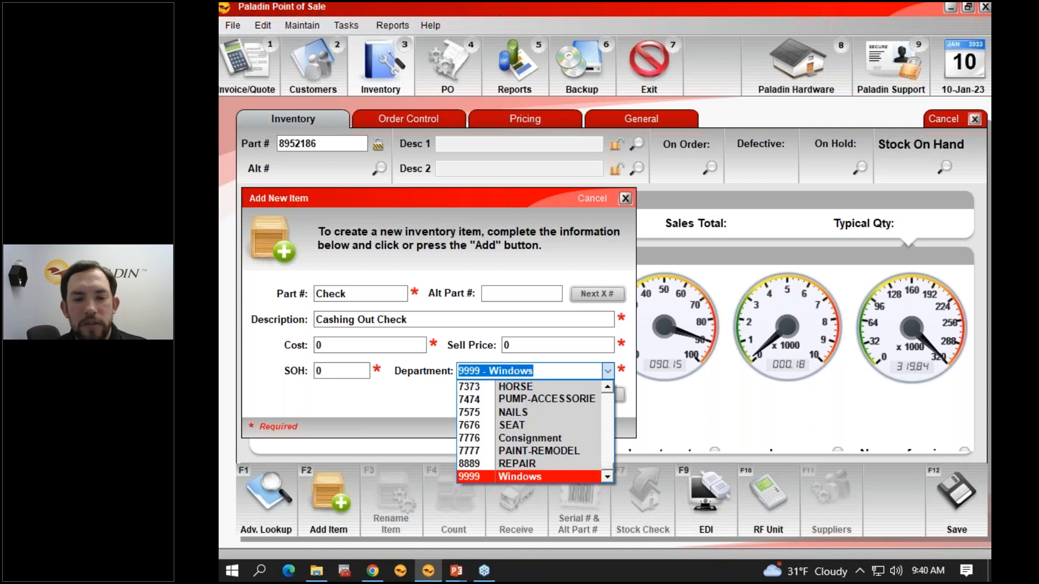
{"action": "key", "text": "Up"}
{"action": "key", "text": "Up"}
{"action": "key", "text": "Up"}
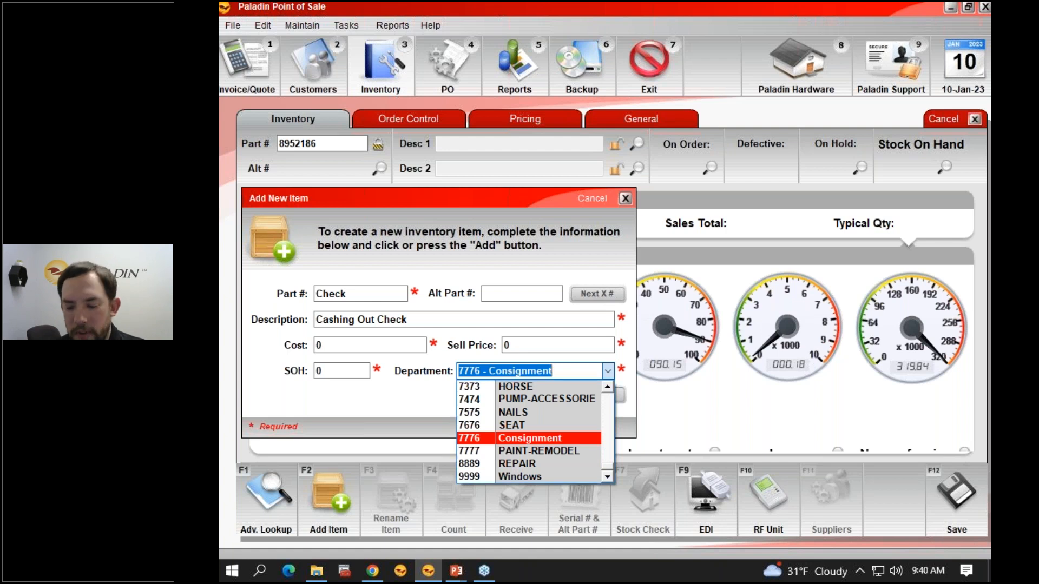
{"action": "key", "text": "Tab"}
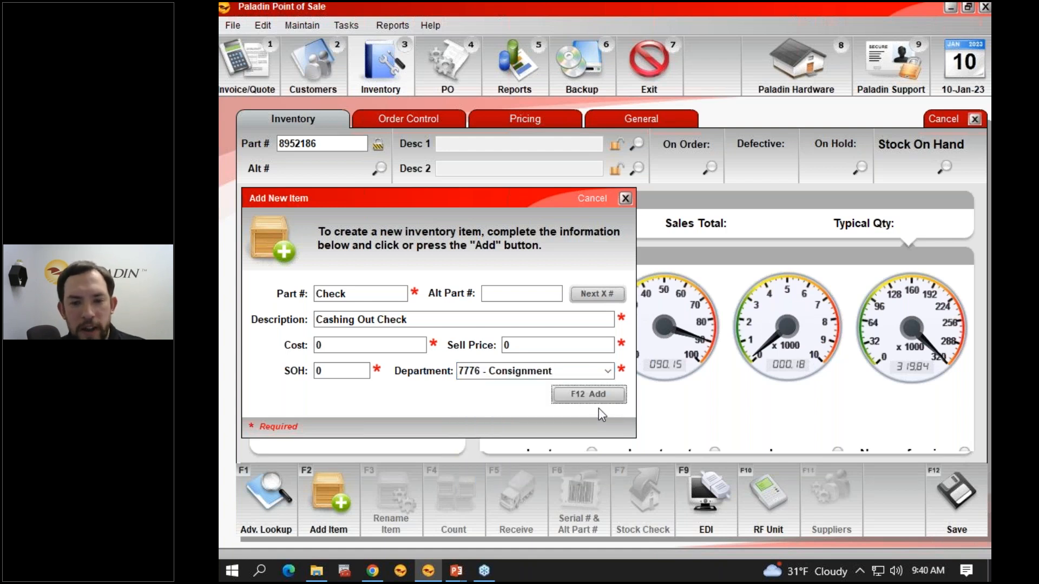
{"action": "left_click", "coordinate": [593, 395]}
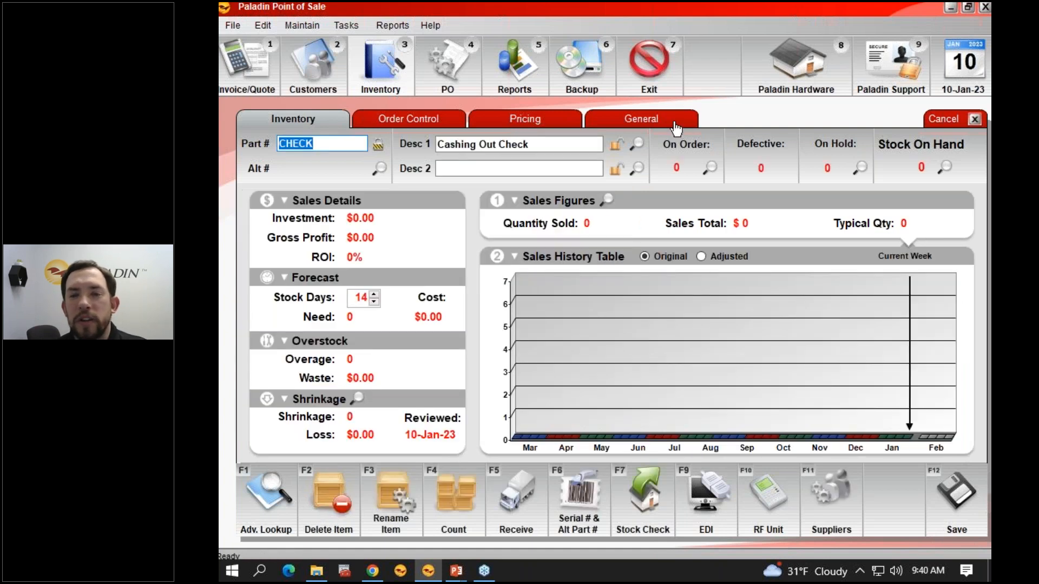
Step: Mark the CHECK item as Non-Inventory in its general settings and set its Autotext to "Enter Check # Here:"
{"action": "left_click", "coordinate": [675, 125]}
{"action": "left_click", "coordinate": [954, 285]}
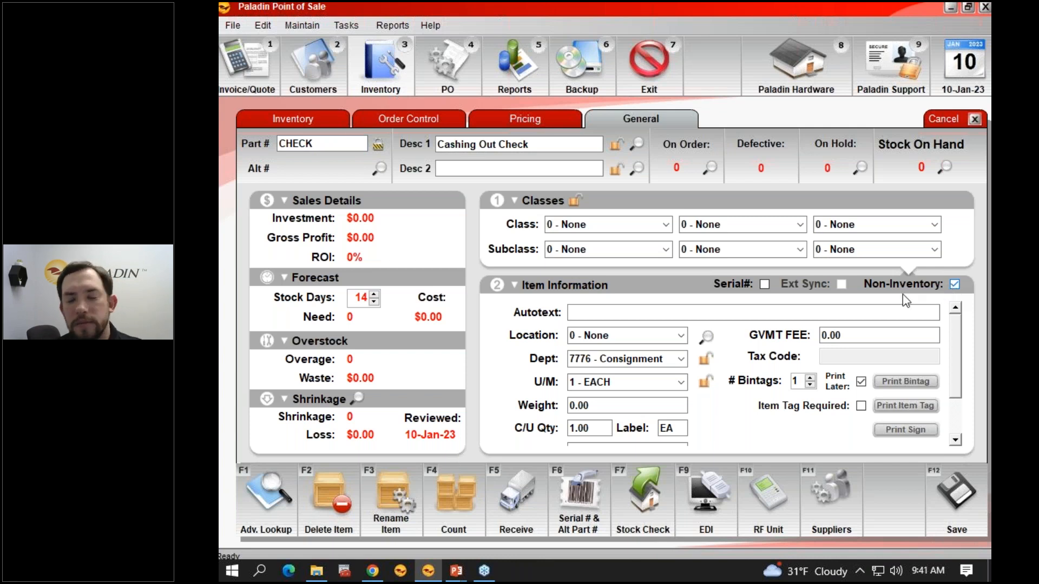
{"action": "left_click", "coordinate": [615, 315]}
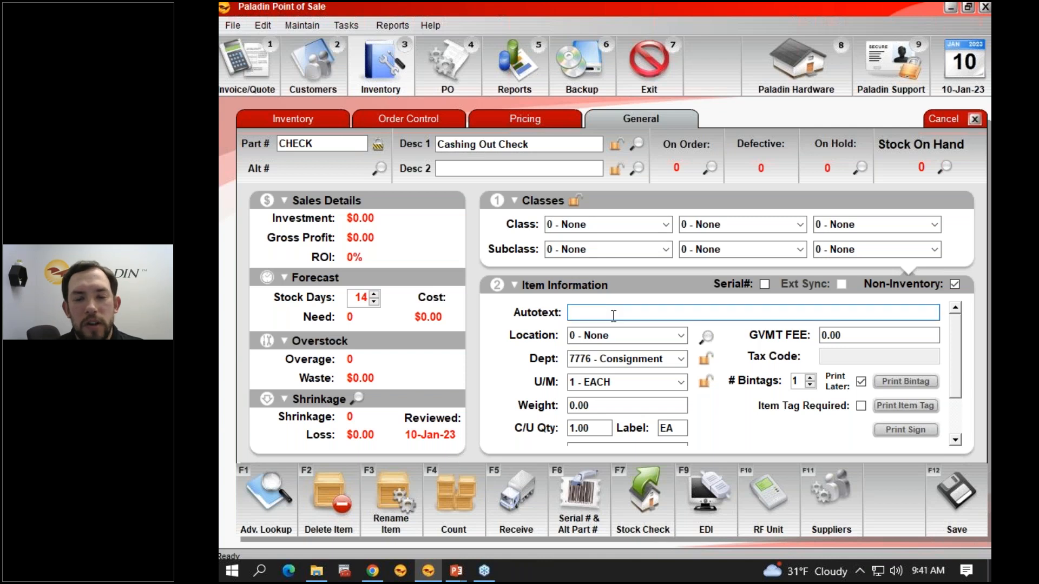
{"action": "type", "text": "Ent"}
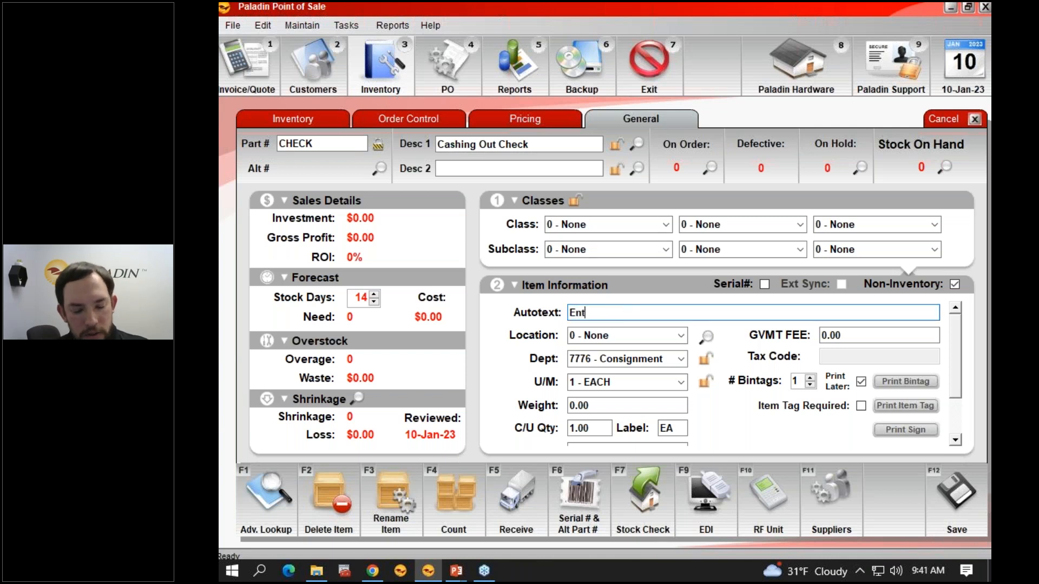
{"action": "type", "text": "er Check "}
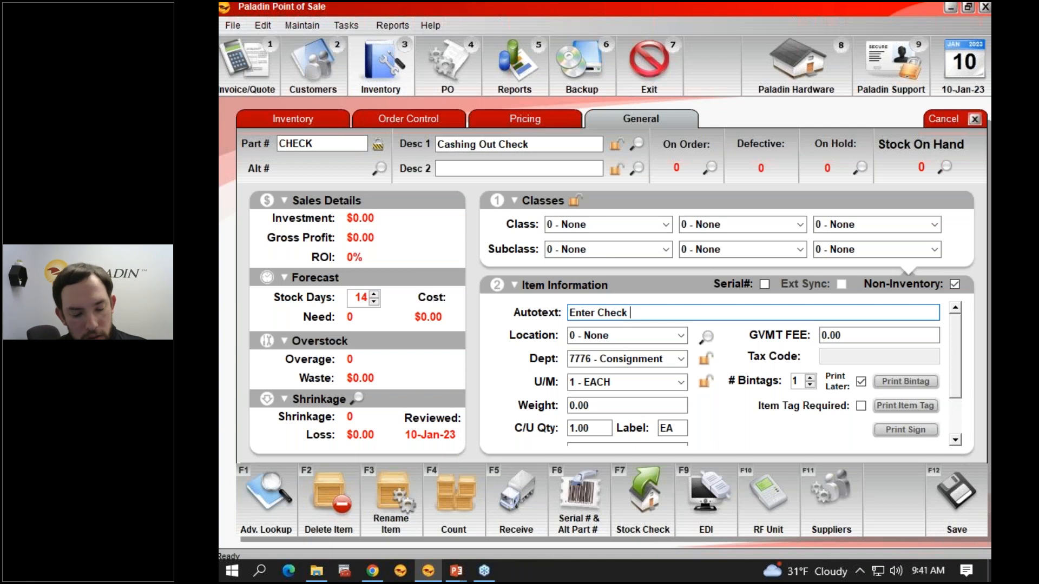
{"action": "type", "text": "# Here:"}
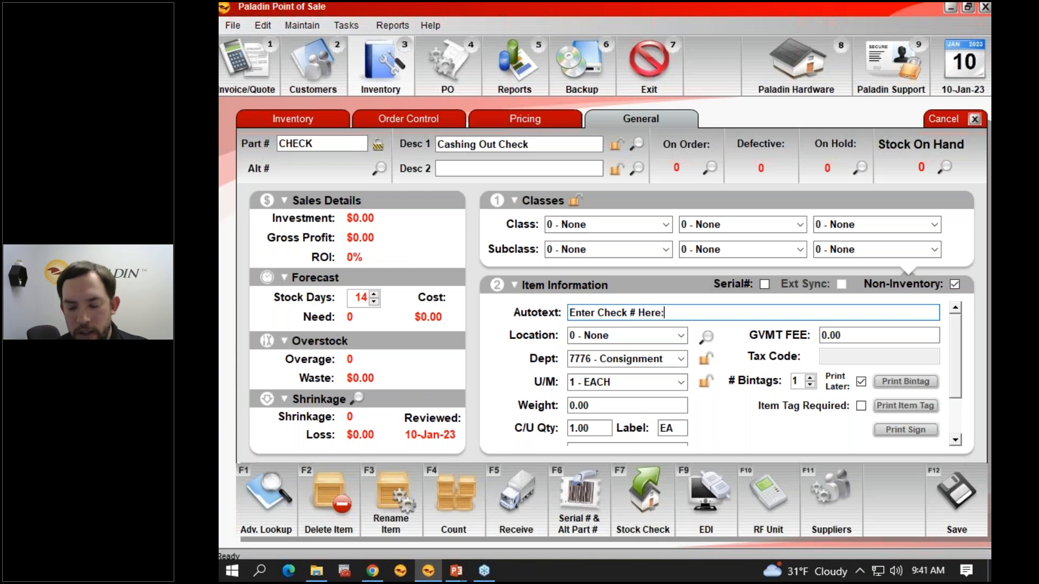
Step: Save the CHECK item and accept reporting a $0.00 profit on its sales
{"action": "key", "text": "Tab"}
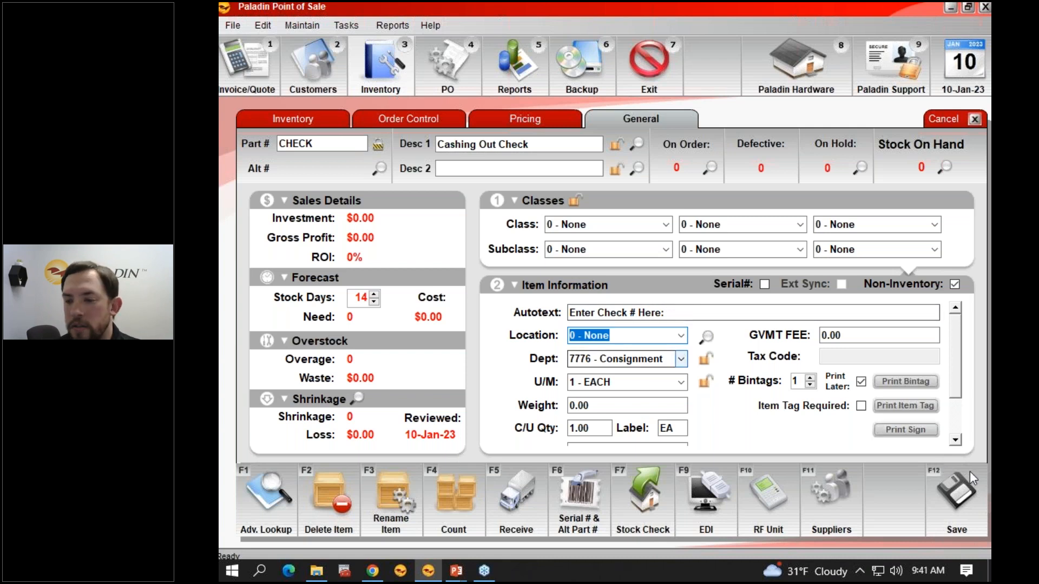
{"action": "left_click", "coordinate": [957, 514]}
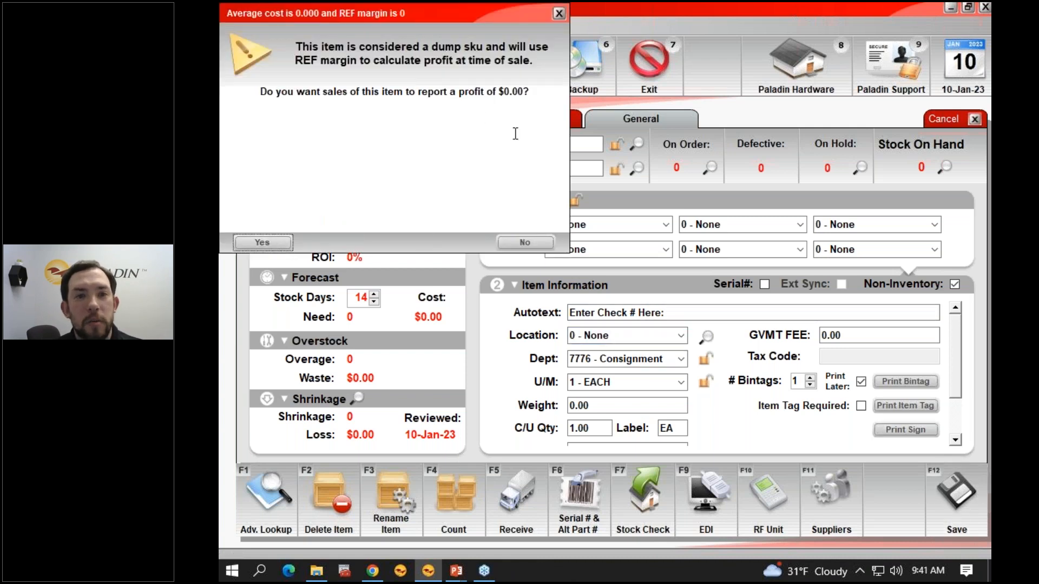
{"action": "left_click_drag", "start_coordinate": [541, 96], "coordinate": [259, 92]}
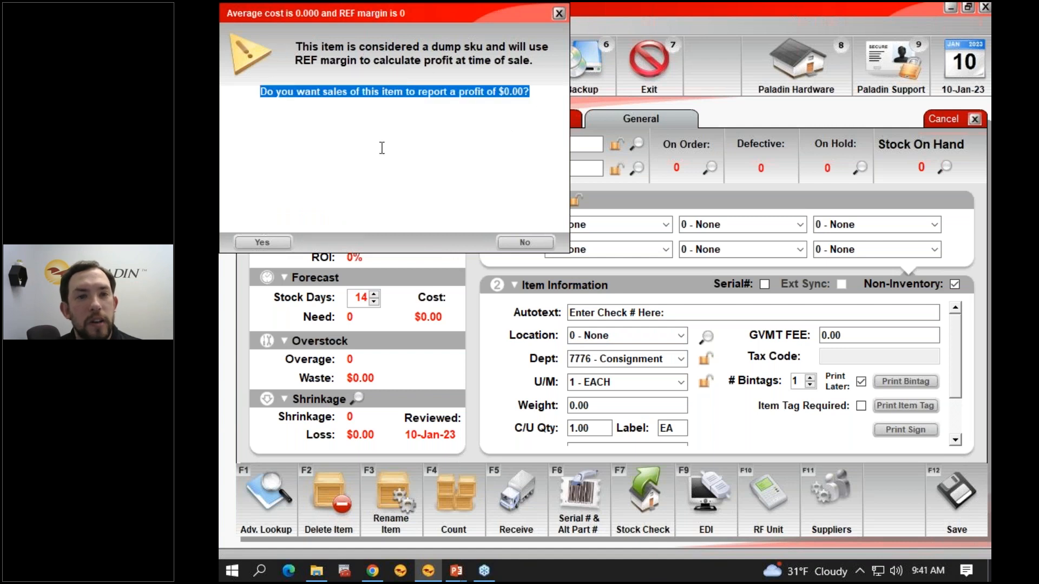
{"action": "left_click", "coordinate": [276, 245]}
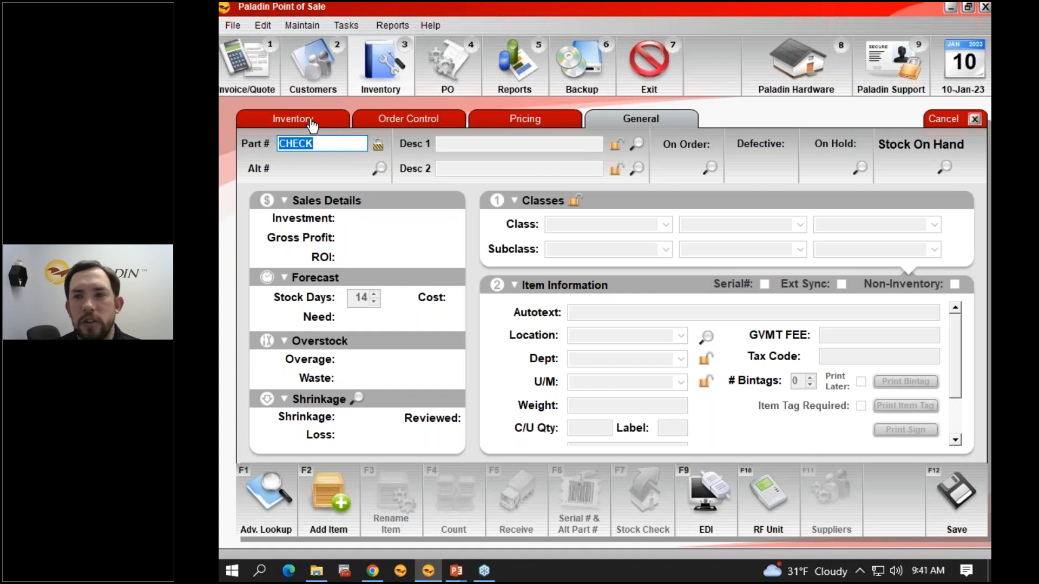
Step: Start an invoice with part number CHECK and add check number 1234 to its "Enter Check # Here:" note
{"action": "left_click", "coordinate": [273, 81]}
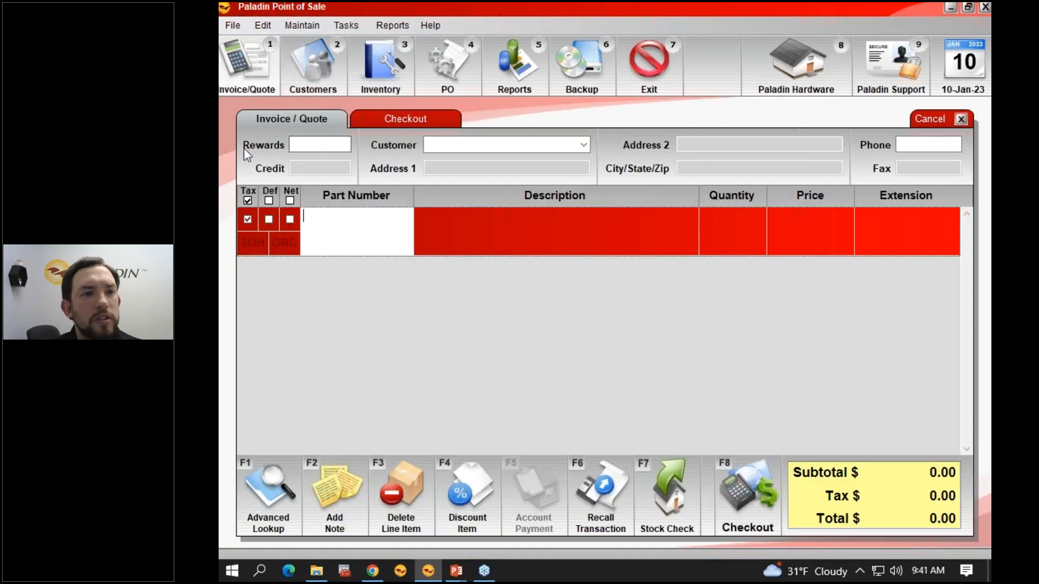
{"action": "type", "text": "CHECK"}
{"action": "key", "text": "Return"}
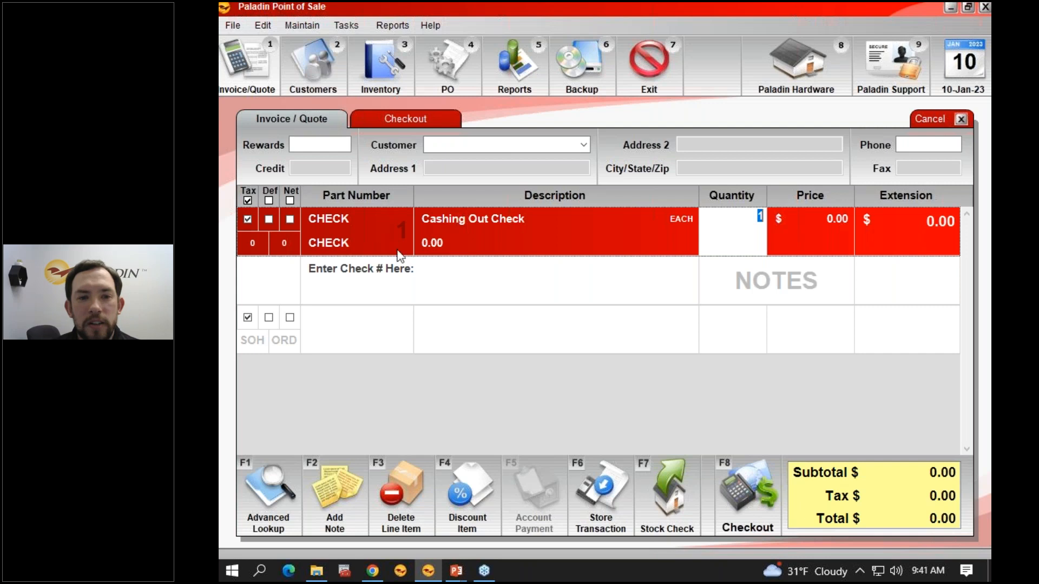
{"action": "left_click", "coordinate": [441, 276]}
{"action": "left_click", "coordinate": [447, 273]}
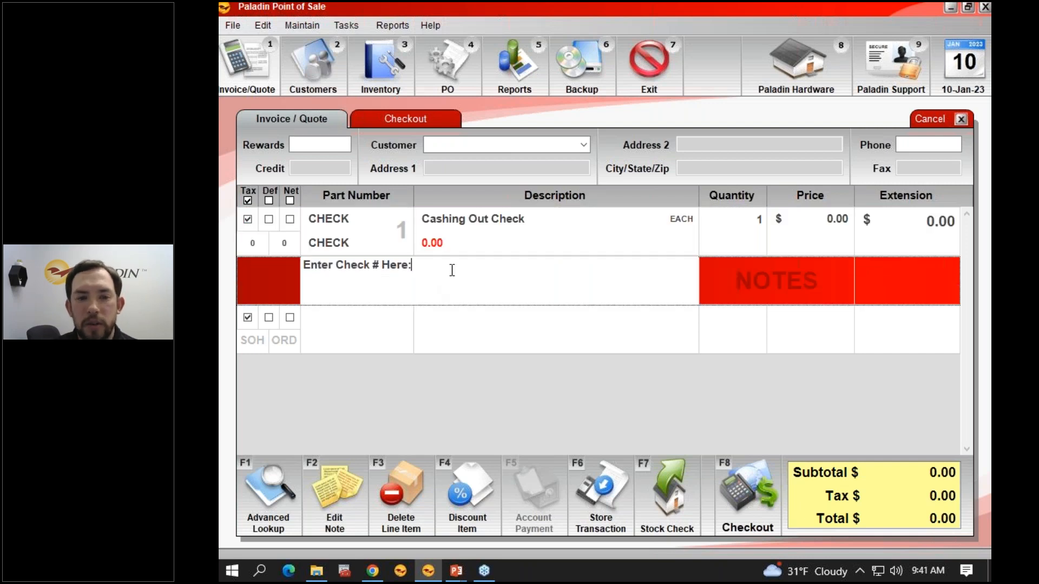
{"action": "type", "text": "1234"}
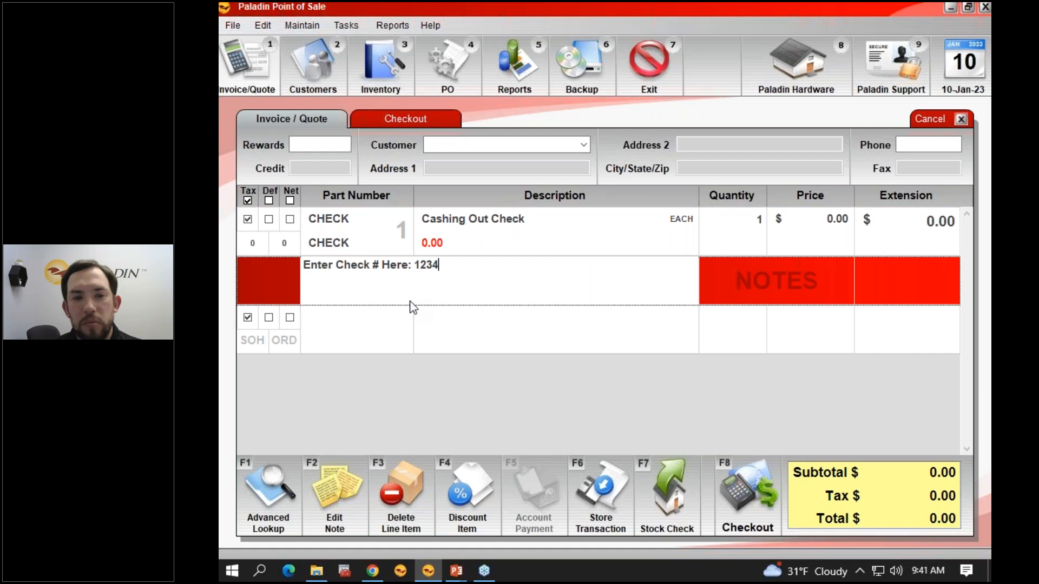
{"action": "key", "text": "Return"}
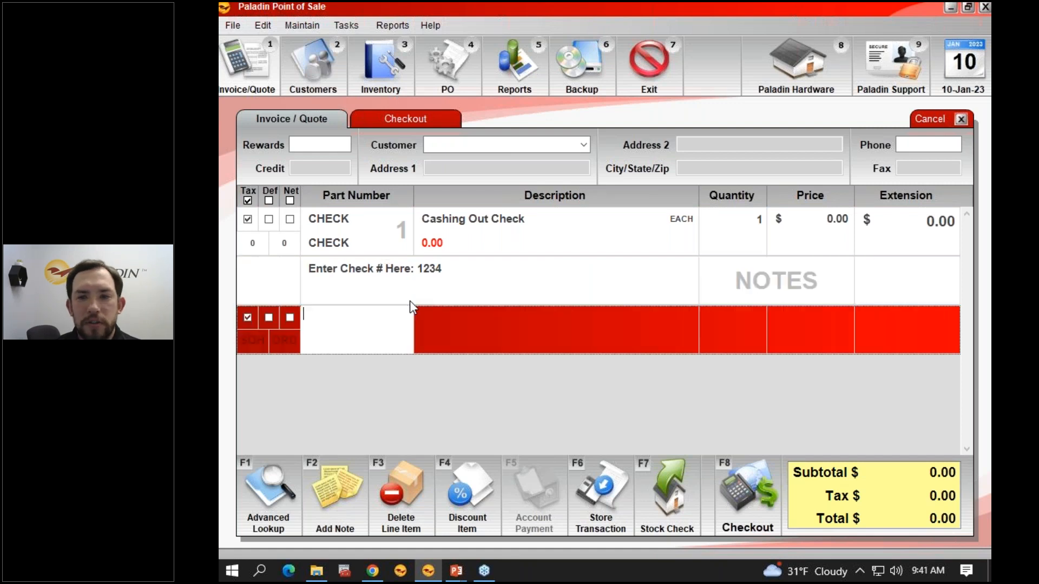
Step: Set the CHECK line's price to 50 and make that line non-taxable
{"action": "left_click", "coordinate": [777, 252]}
{"action": "type", "text": "50"}
{"action": "key", "text": "Return"}
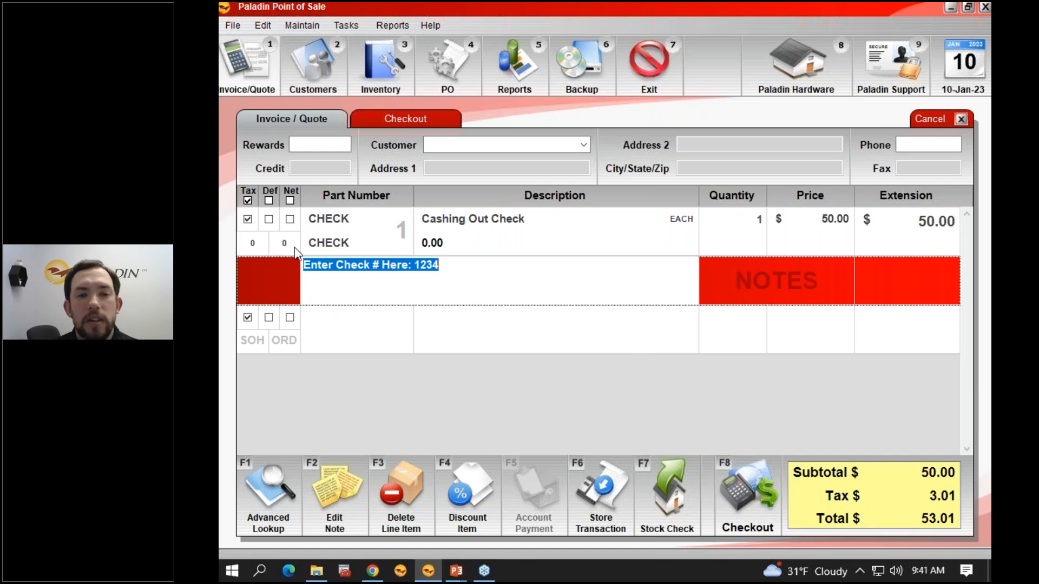
{"action": "left_click", "coordinate": [248, 219]}
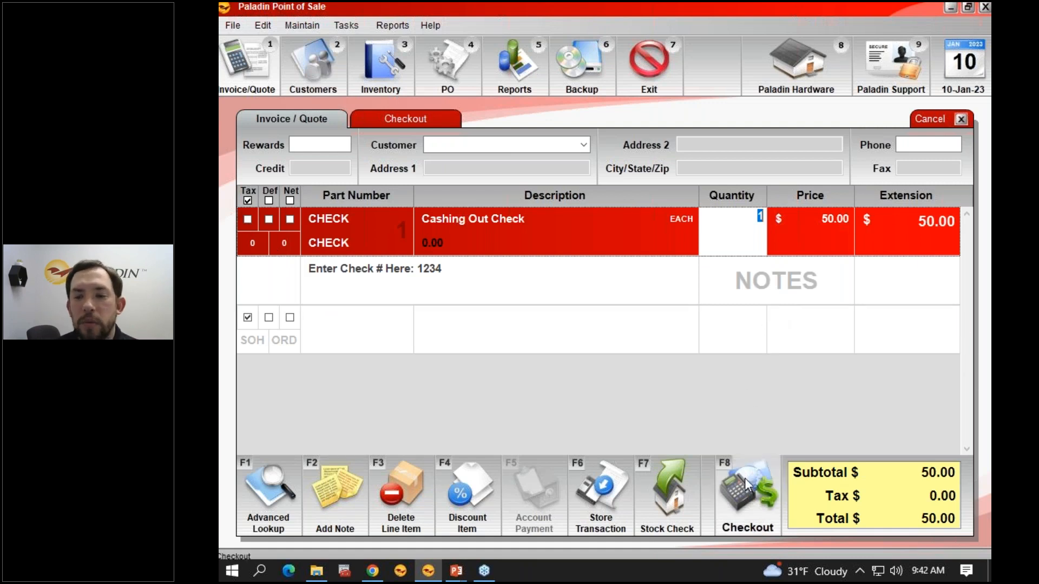
Step: Check out the invoice with a 50.00 check payment and enter the customer's name for the tax exemption
{"action": "left_click", "coordinate": [756, 527]}
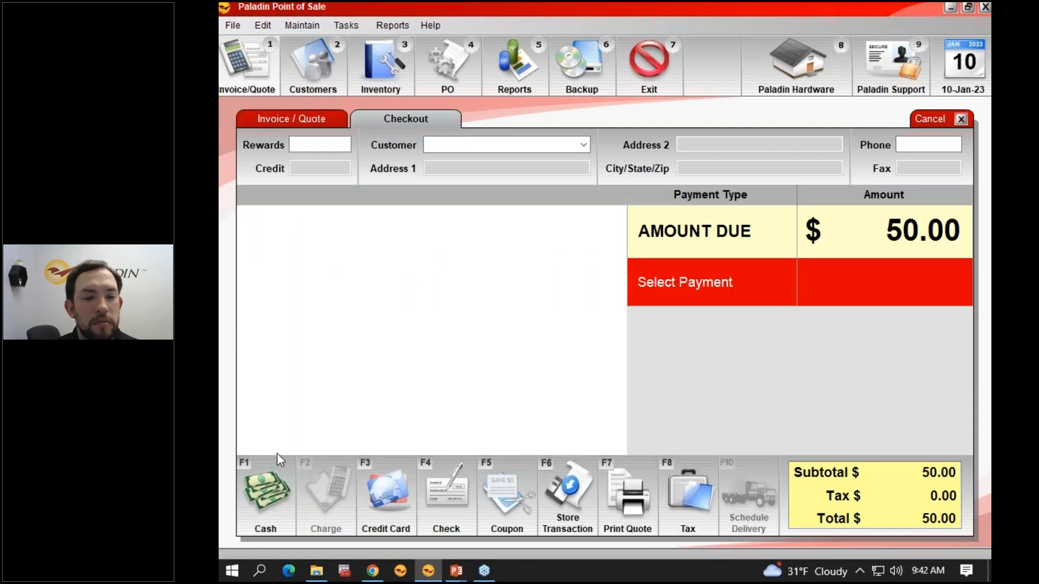
{"action": "left_click", "coordinate": [446, 488]}
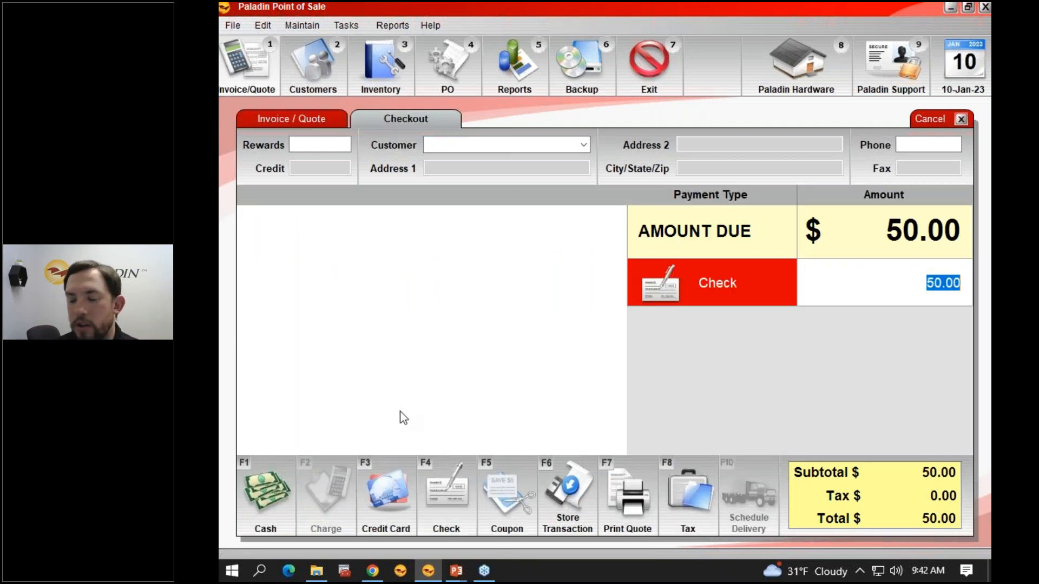
{"action": "key", "text": "Return"}
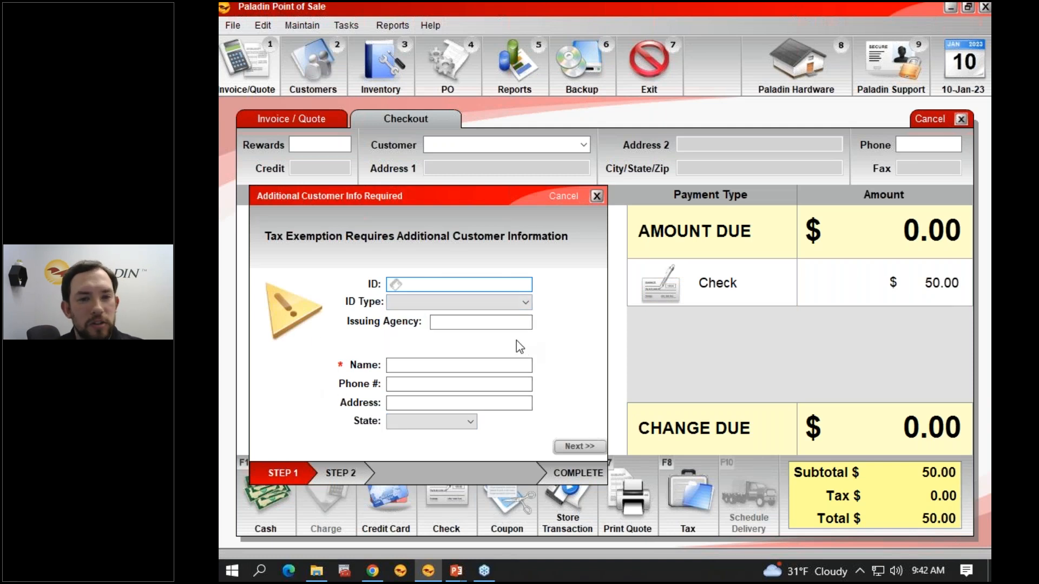
{"action": "left_click", "coordinate": [457, 365]}
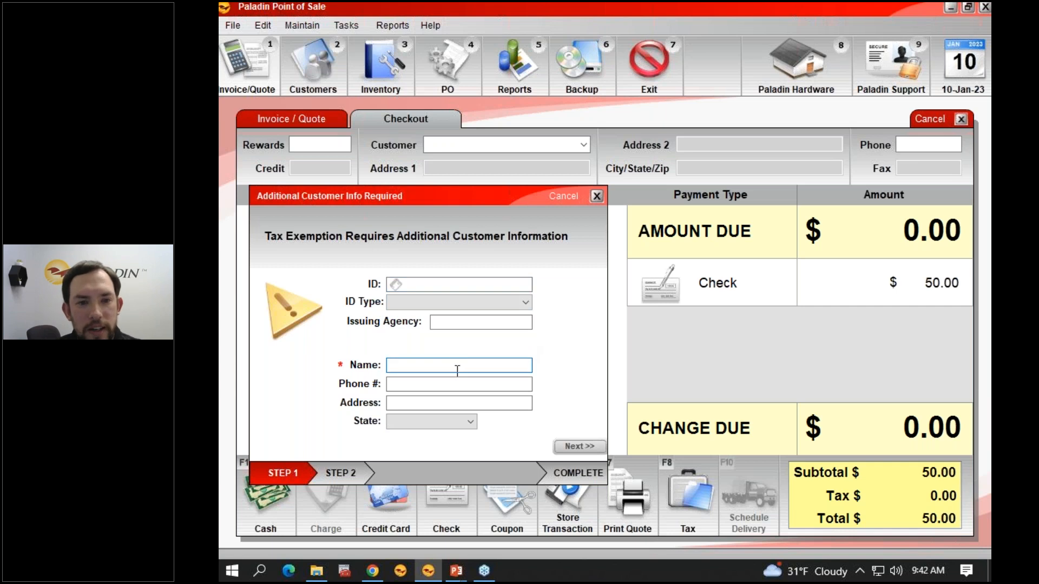
{"action": "type", "text": "John "}
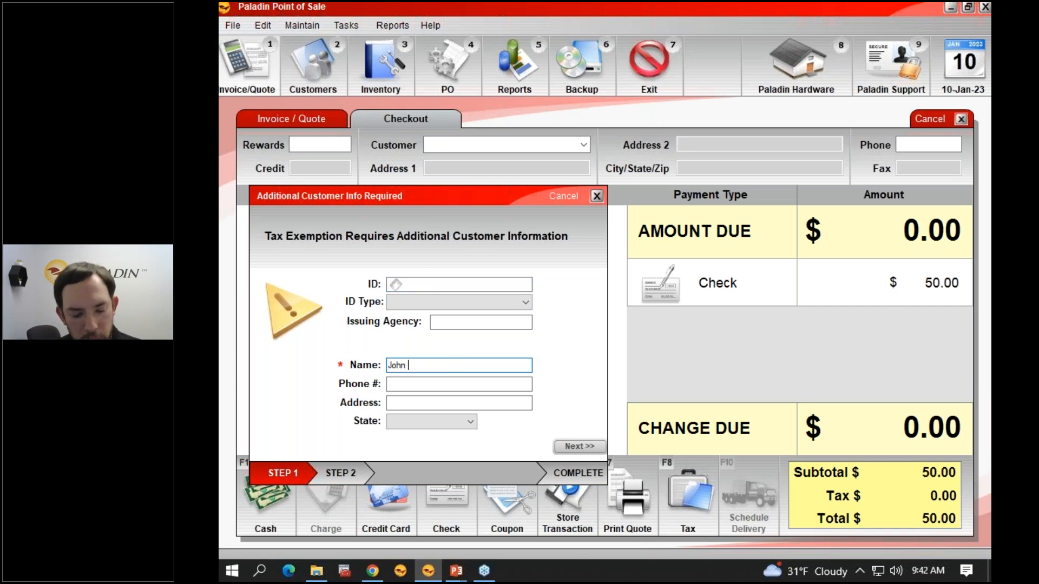
{"action": "type", "text": "Doe"}
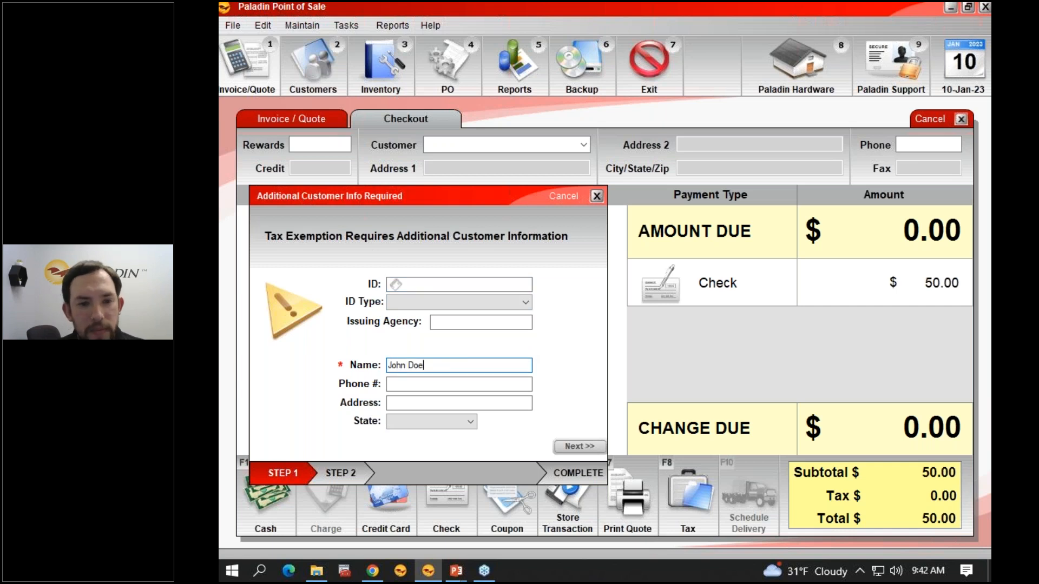
{"action": "left_click", "coordinate": [570, 450]}
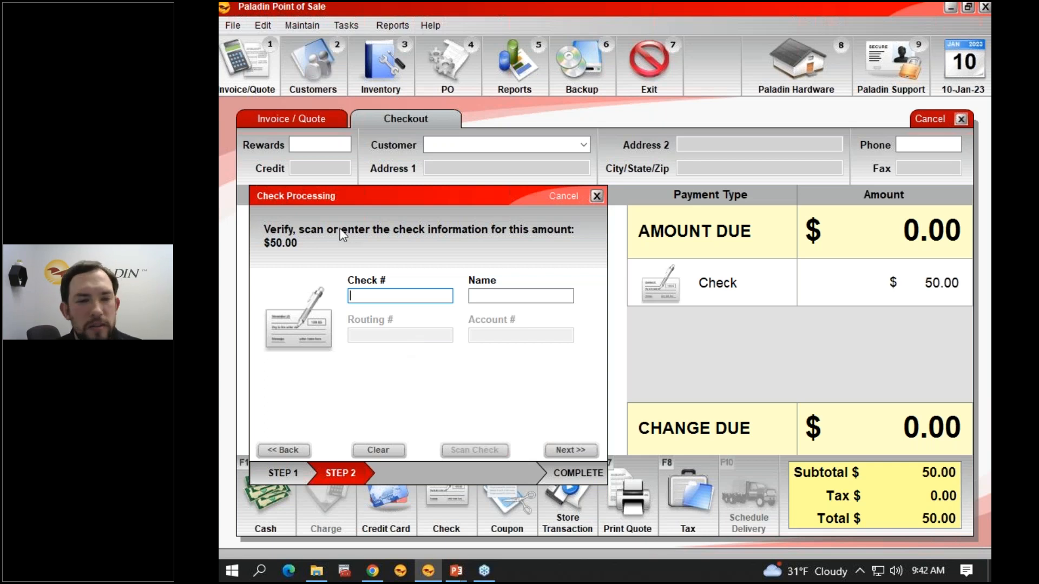
Step: Enter check number 1234 and the check holder's name, finish the sale without another copy, and dismiss the PDF printing dialog
{"action": "type", "text": "1234"}
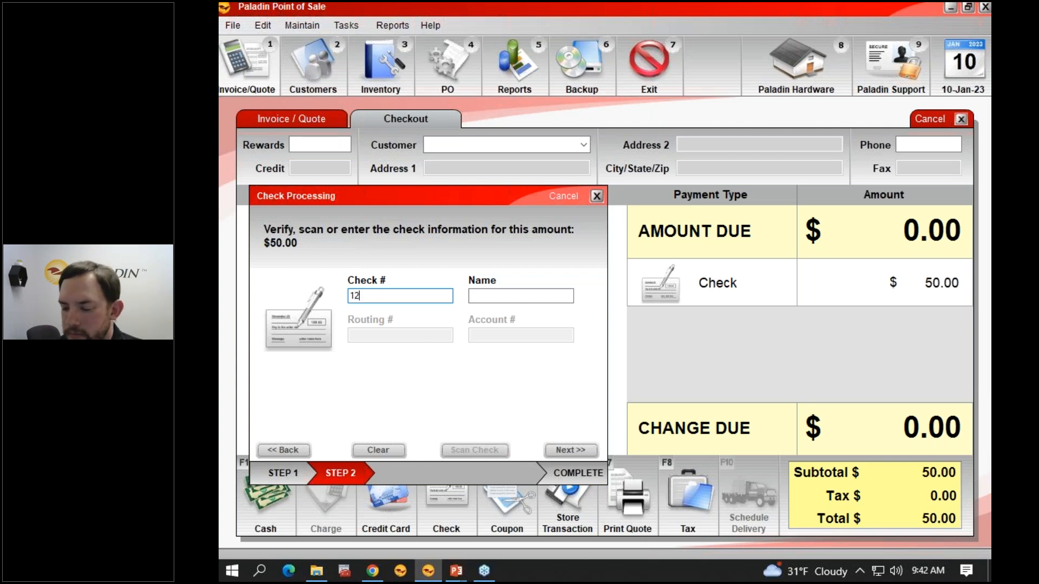
{"action": "left_click", "coordinate": [486, 297]}
{"action": "type", "text": "John Doe"}
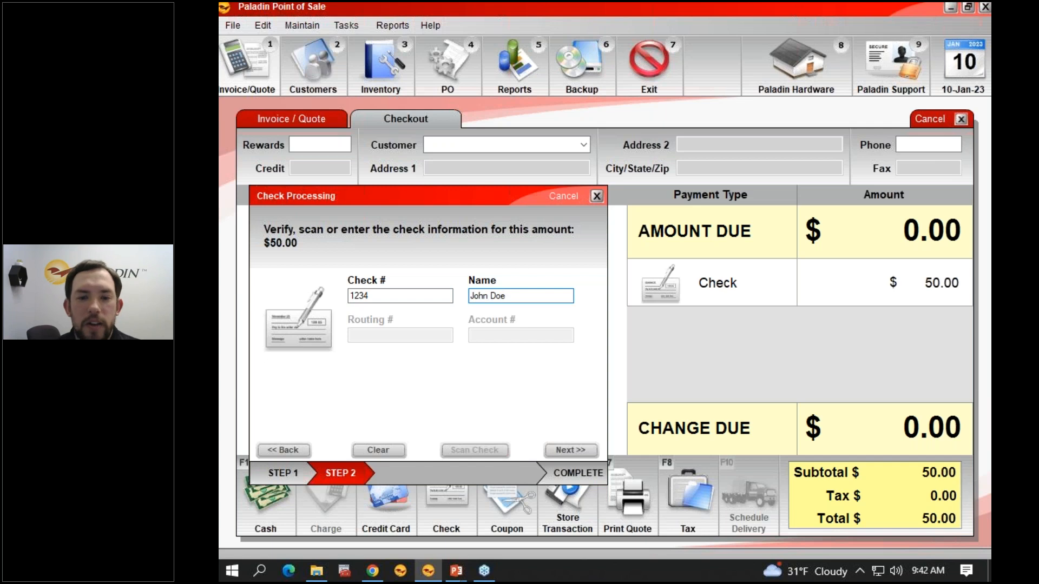
{"action": "left_click", "coordinate": [571, 453]}
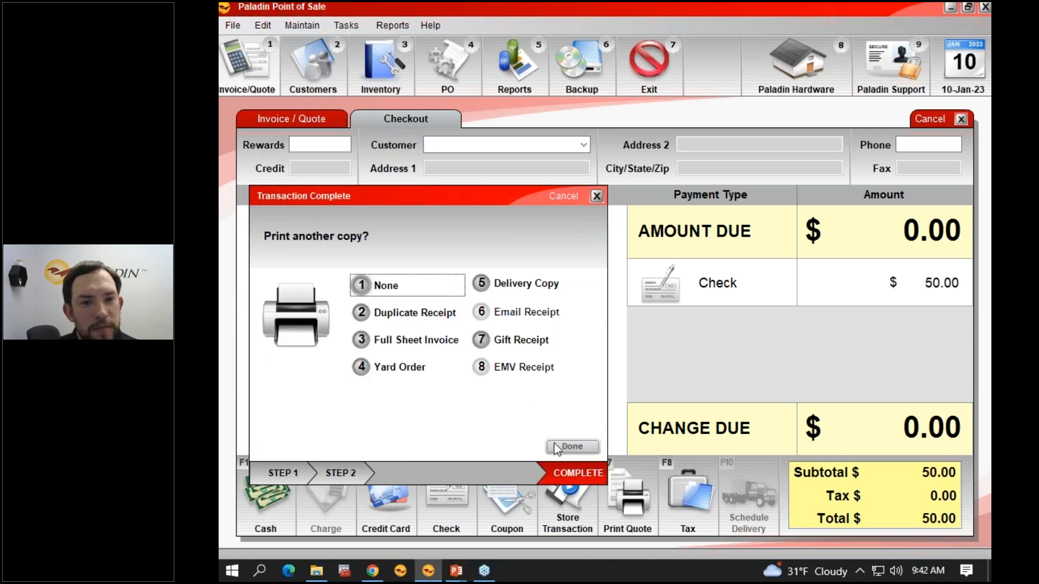
{"action": "left_click", "coordinate": [571, 447]}
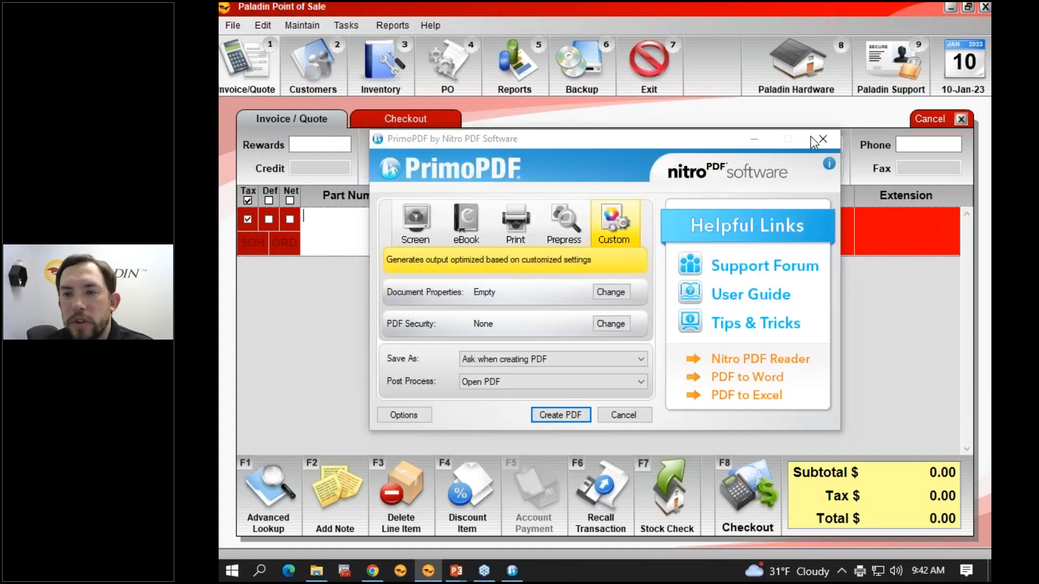
{"action": "left_click", "coordinate": [815, 138]}
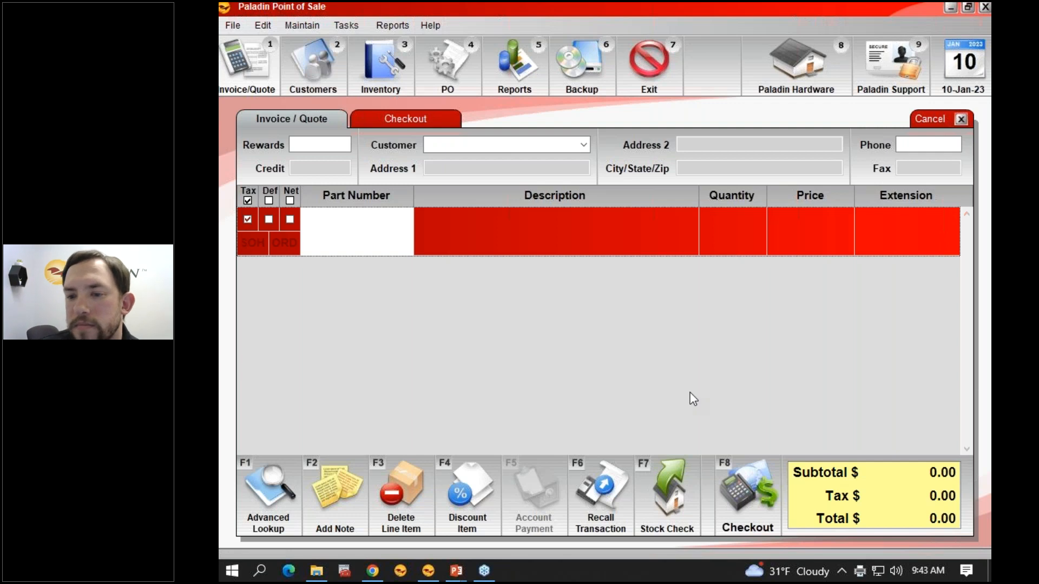
Step: Check out an empty invoice with a check payment of 100
{"action": "left_click", "coordinate": [748, 482]}
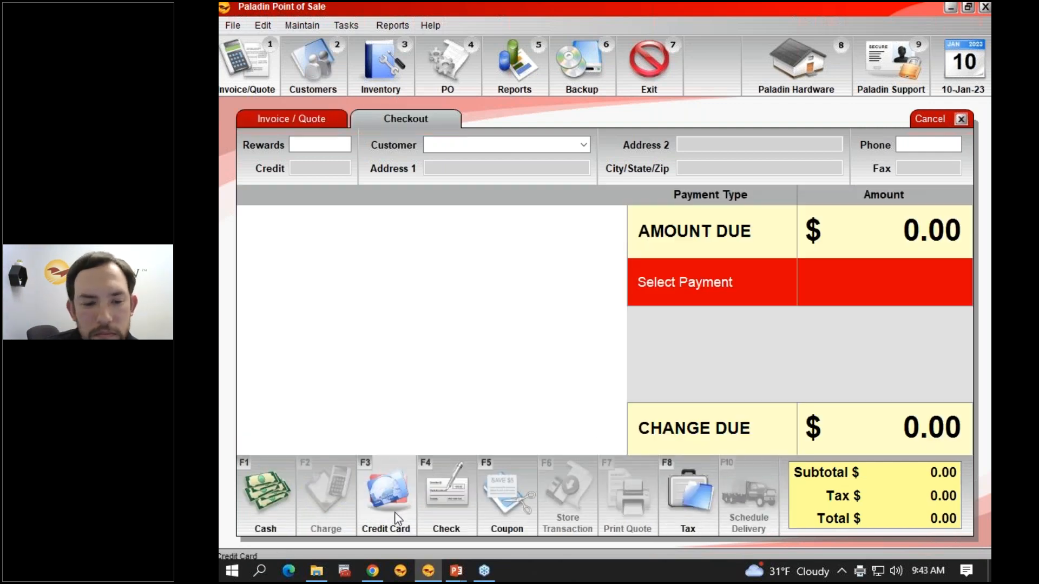
{"action": "left_click", "coordinate": [443, 515]}
{"action": "type", "text": "100"}
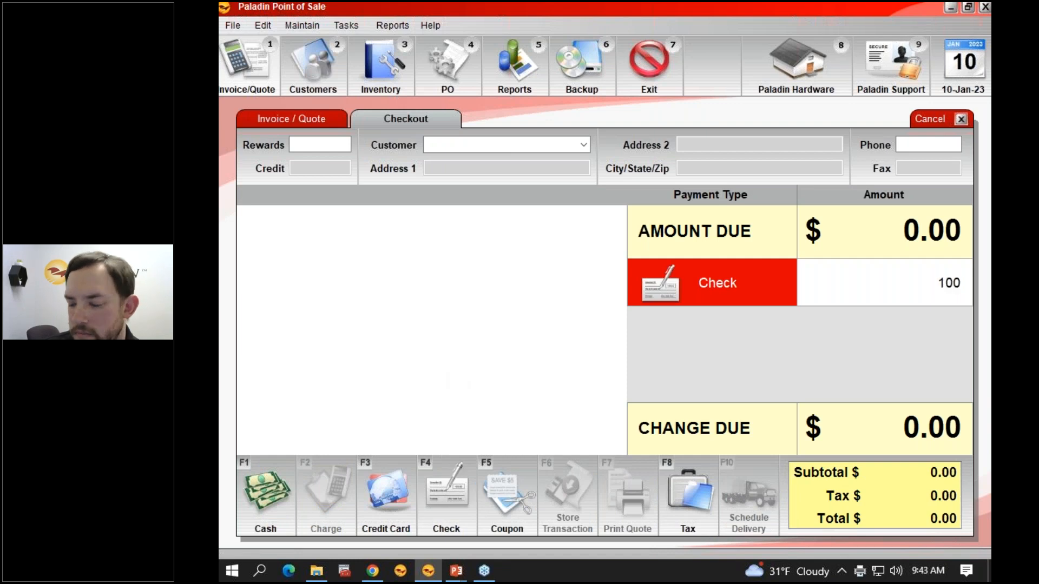
{"action": "key", "text": "Return"}
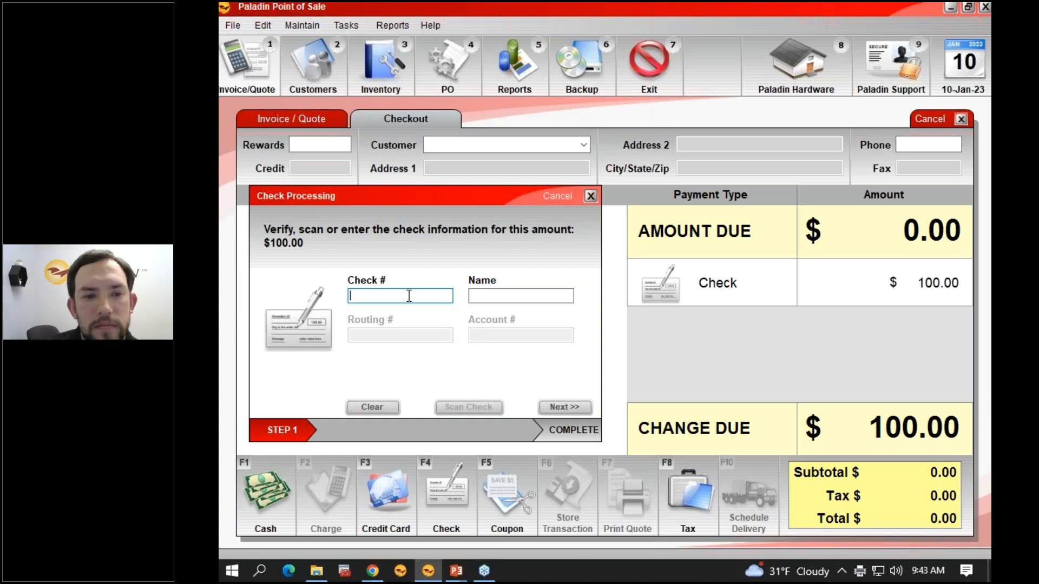
Step: Enter check number 54321 and the check holder's name, and complete the transaction without printing another copy
{"action": "type", "text": "54321"}
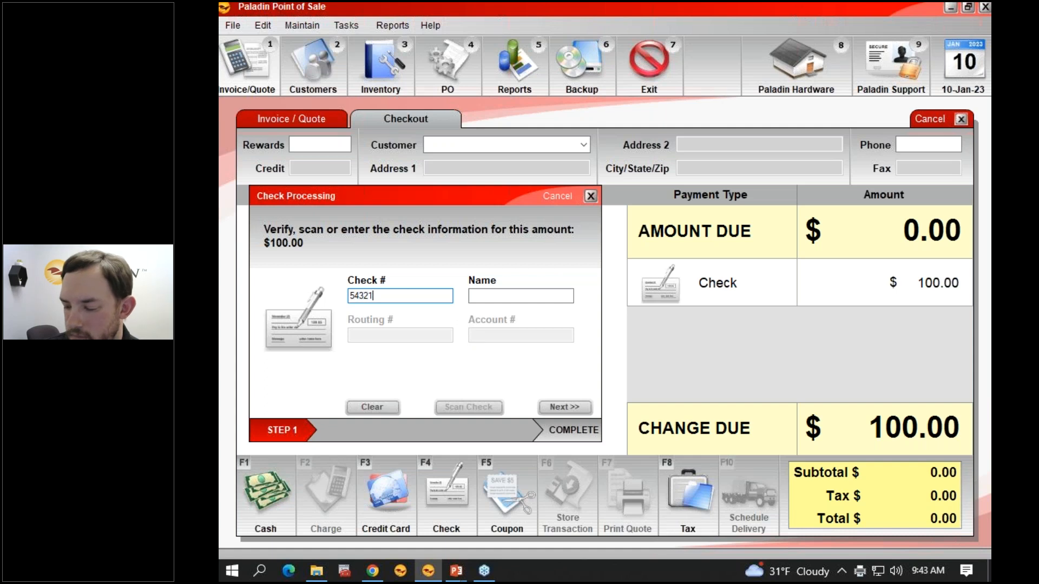
{"action": "key", "text": "Tab"}
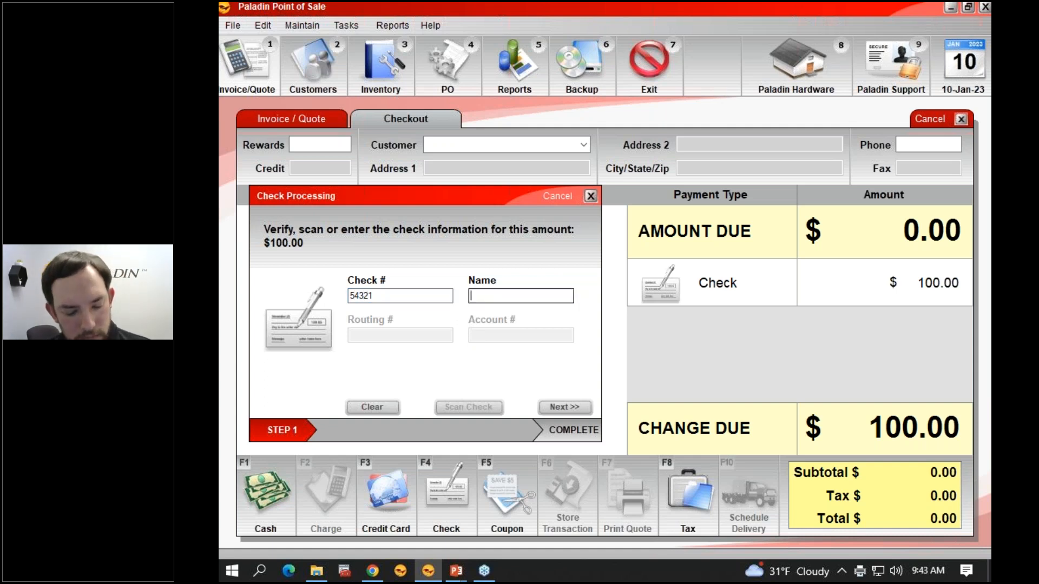
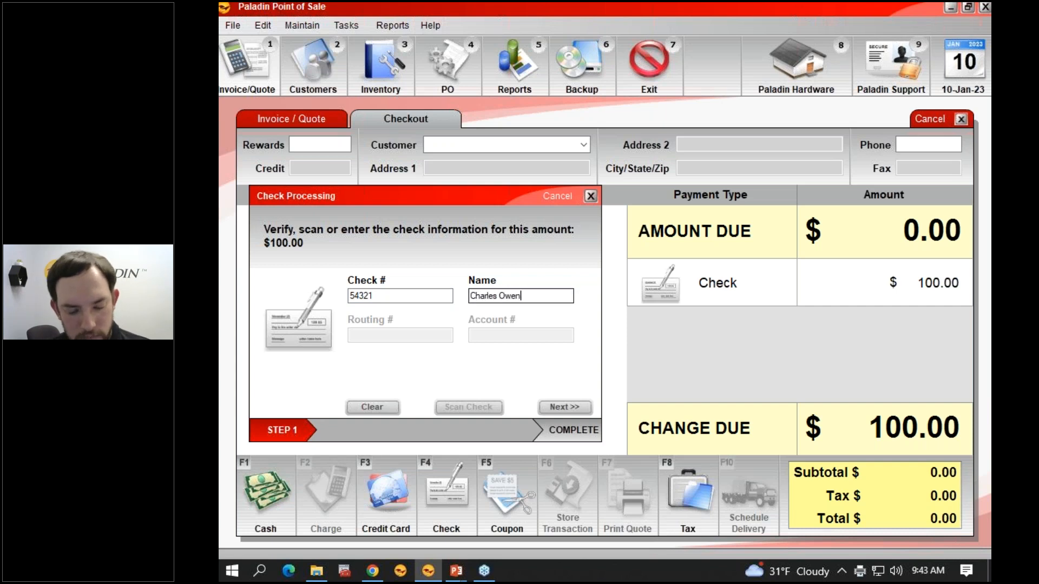
{"action": "left_click", "coordinate": [566, 406]}
{"action": "left_click", "coordinate": [566, 404]}
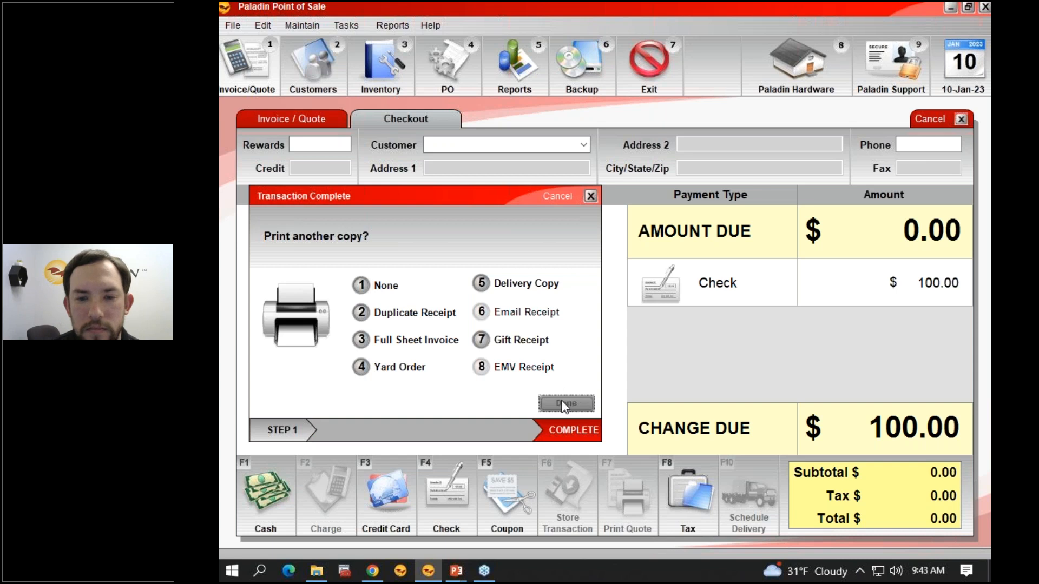
Step: Run the Daily Register report and examine the cash returned as change in today's register balance
{"action": "left_click", "coordinate": [504, 92]}
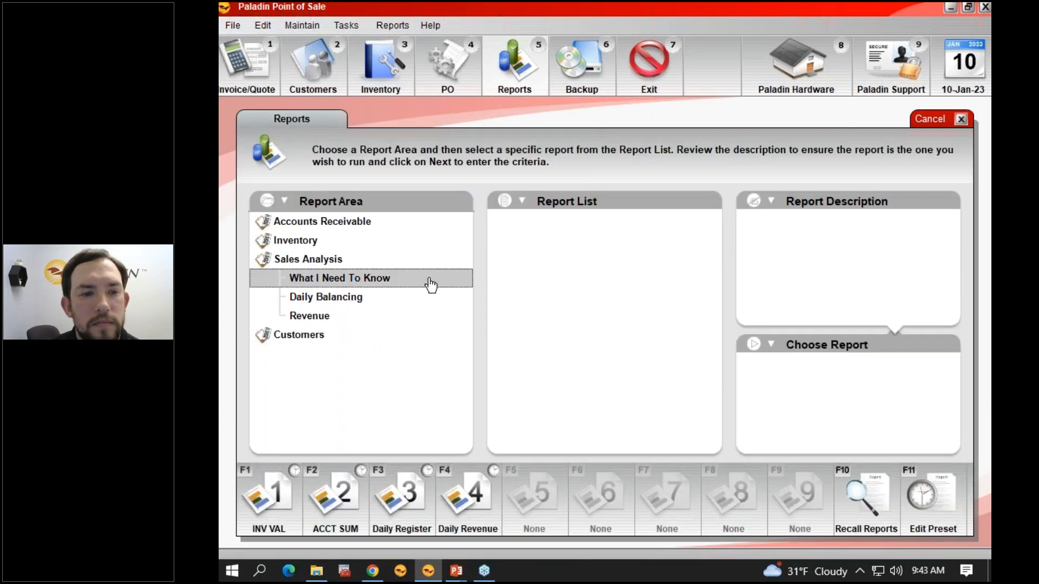
{"action": "left_click", "coordinate": [422, 504]}
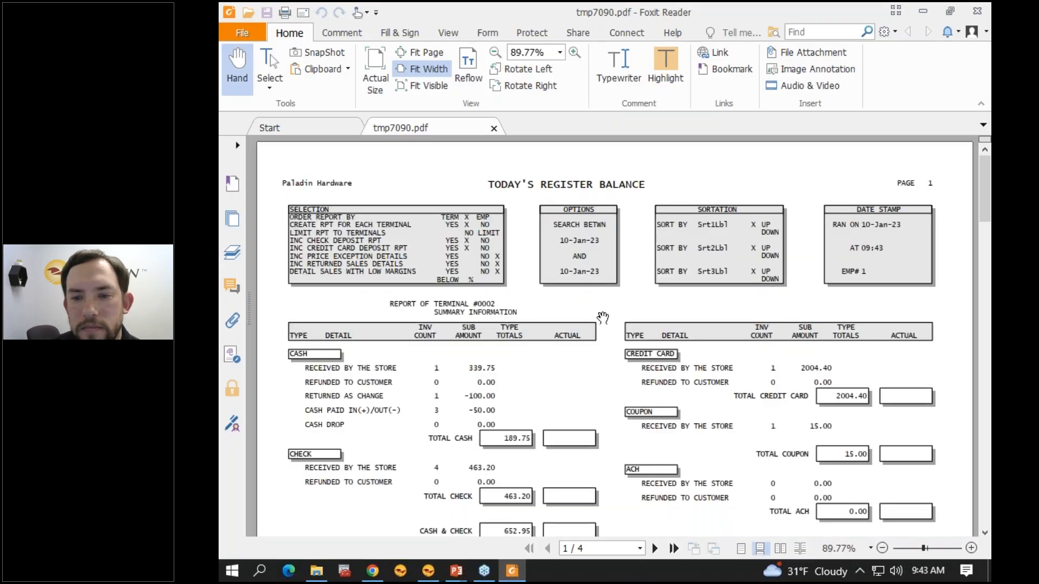
{"action": "scroll", "coordinate": [595, 322], "scroll_direction": "down", "scroll_amount": 2}
{"action": "scroll", "coordinate": [595, 323], "scroll_direction": "down", "scroll_amount": 1}
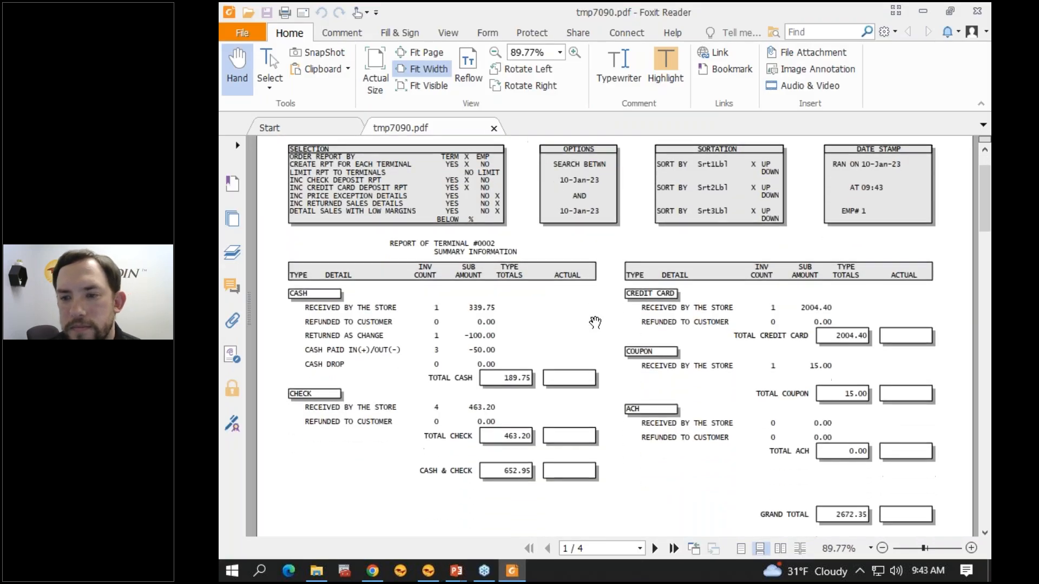
{"action": "scroll", "coordinate": [595, 322], "scroll_direction": "down", "scroll_amount": 1}
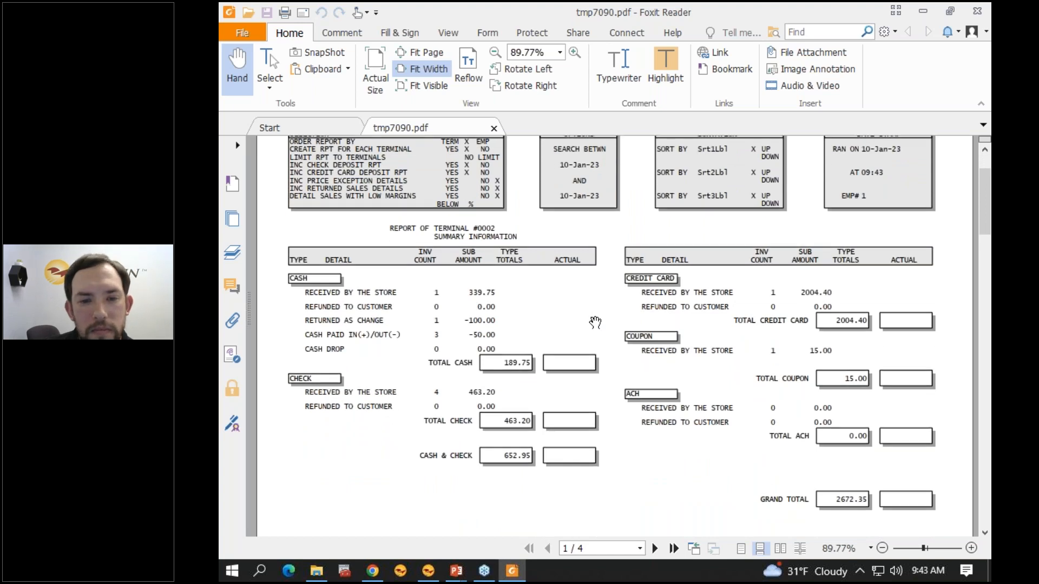
{"action": "double_click", "coordinate": [477, 322]}
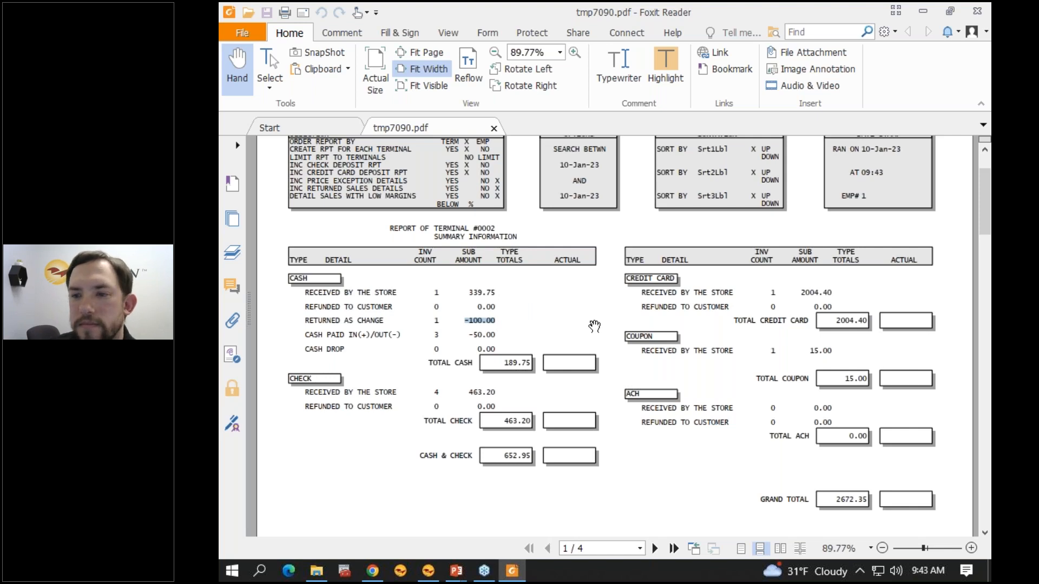
{"action": "left_click", "coordinate": [588, 328]}
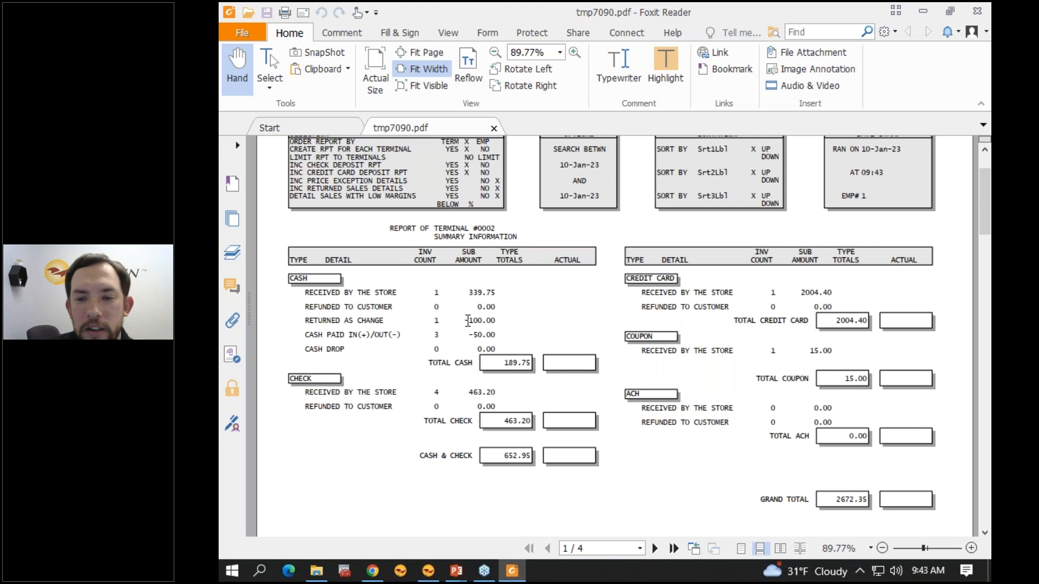
Step: Review the 100.00 check entry in the report's Check Deposit List and switch to the PowerPoint presentation
{"action": "scroll", "coordinate": [666, 367], "scroll_direction": "down", "scroll_amount": 6}
{"action": "scroll", "coordinate": [667, 368], "scroll_direction": "down", "scroll_amount": 15}
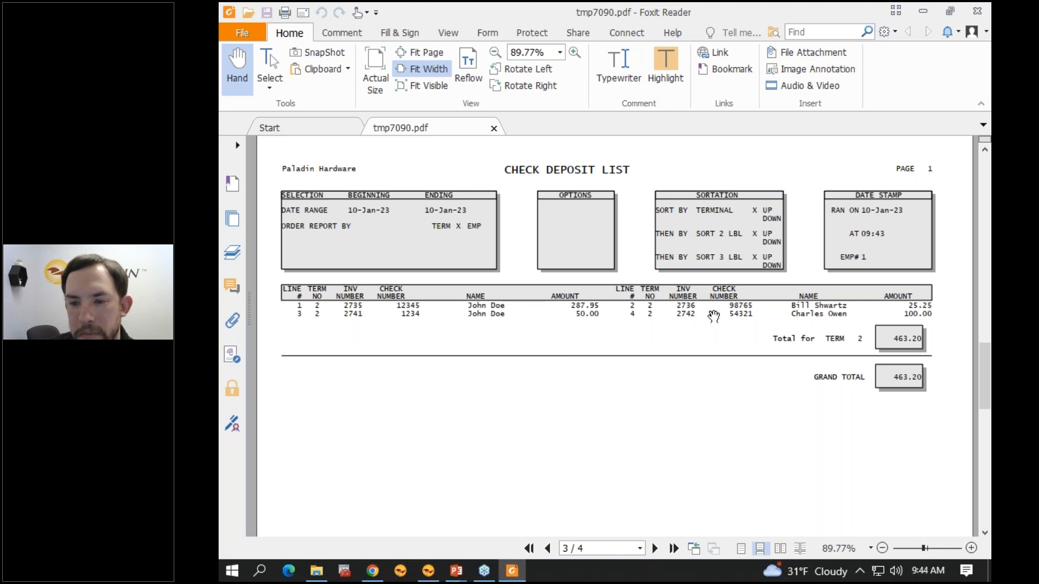
{"action": "left_click_drag", "start_coordinate": [673, 318], "coordinate": [936, 321]}
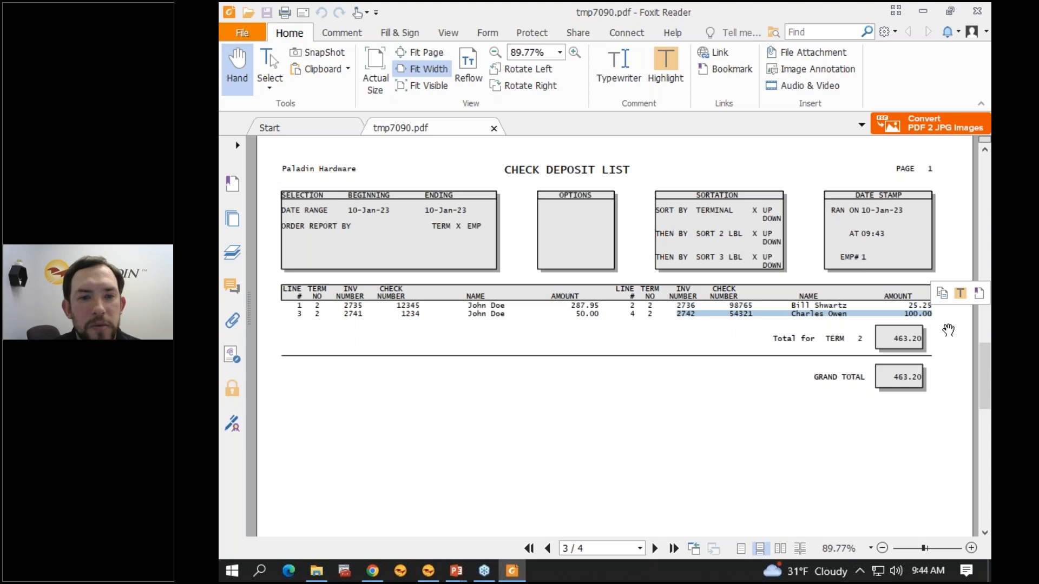
{"action": "scroll", "coordinate": [948, 330], "scroll_direction": "up", "scroll_amount": 5}
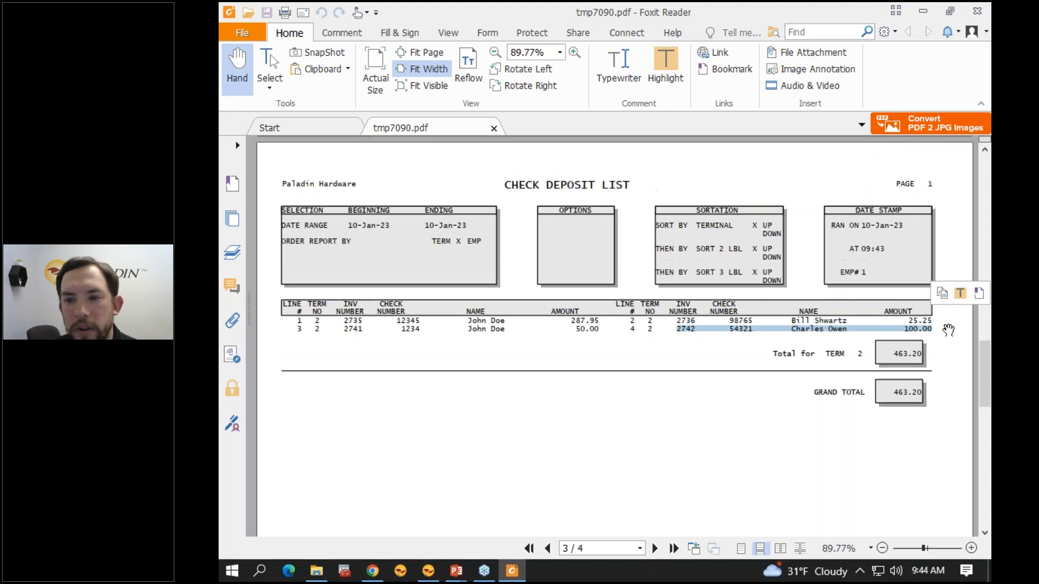
{"action": "scroll", "coordinate": [948, 330], "scroll_direction": "down", "scroll_amount": 2}
{"action": "scroll", "coordinate": [948, 330], "scroll_direction": "down", "scroll_amount": 2}
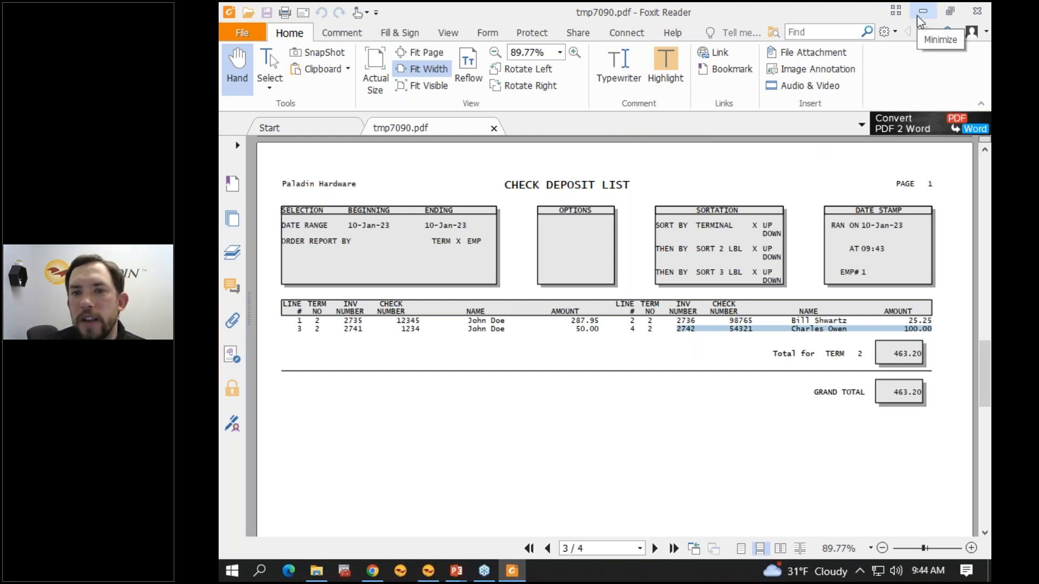
{"action": "mouse_move", "coordinate": [457, 571]}
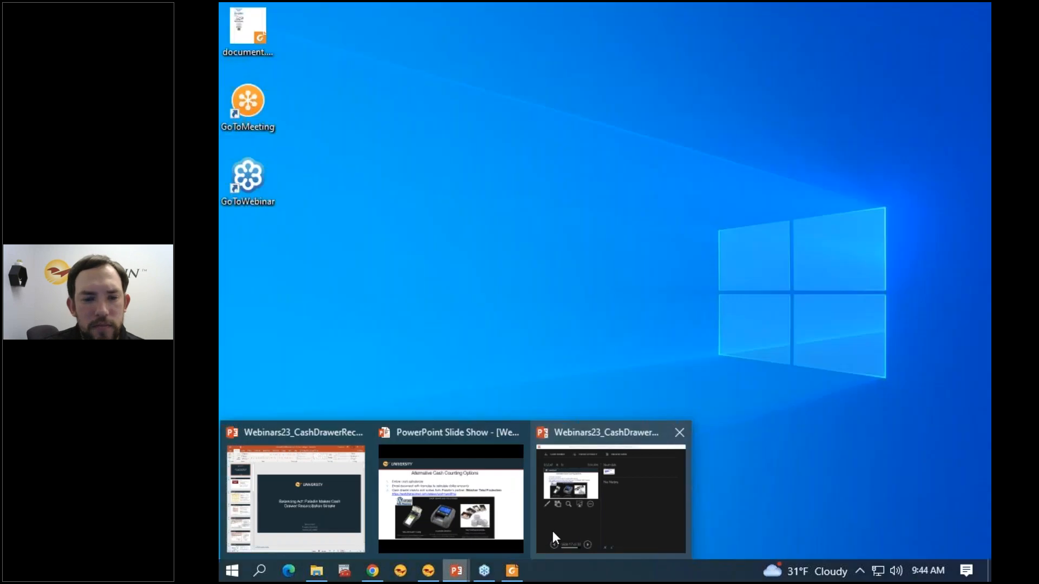
{"action": "left_click", "coordinate": [553, 531]}
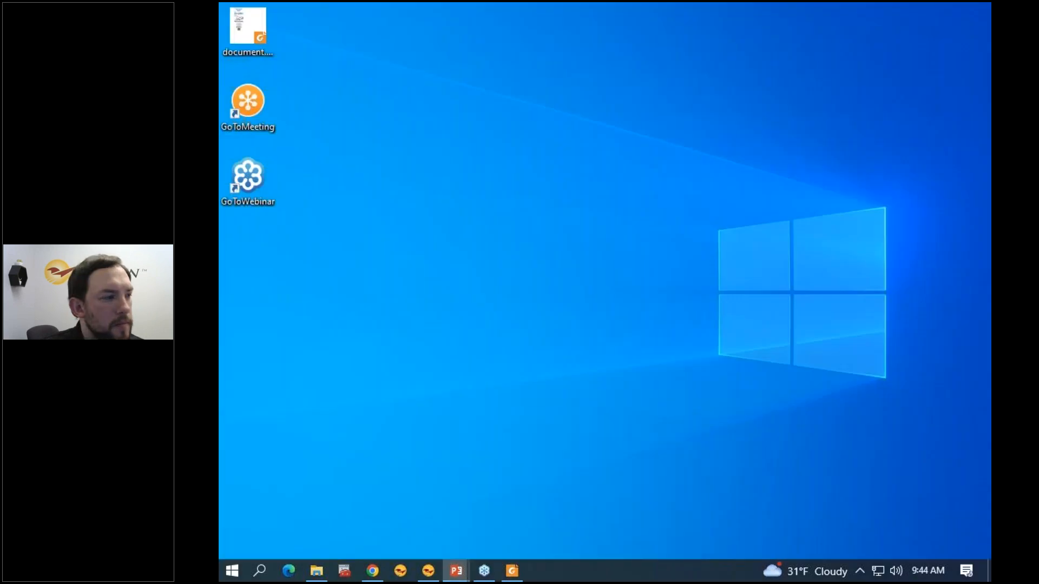